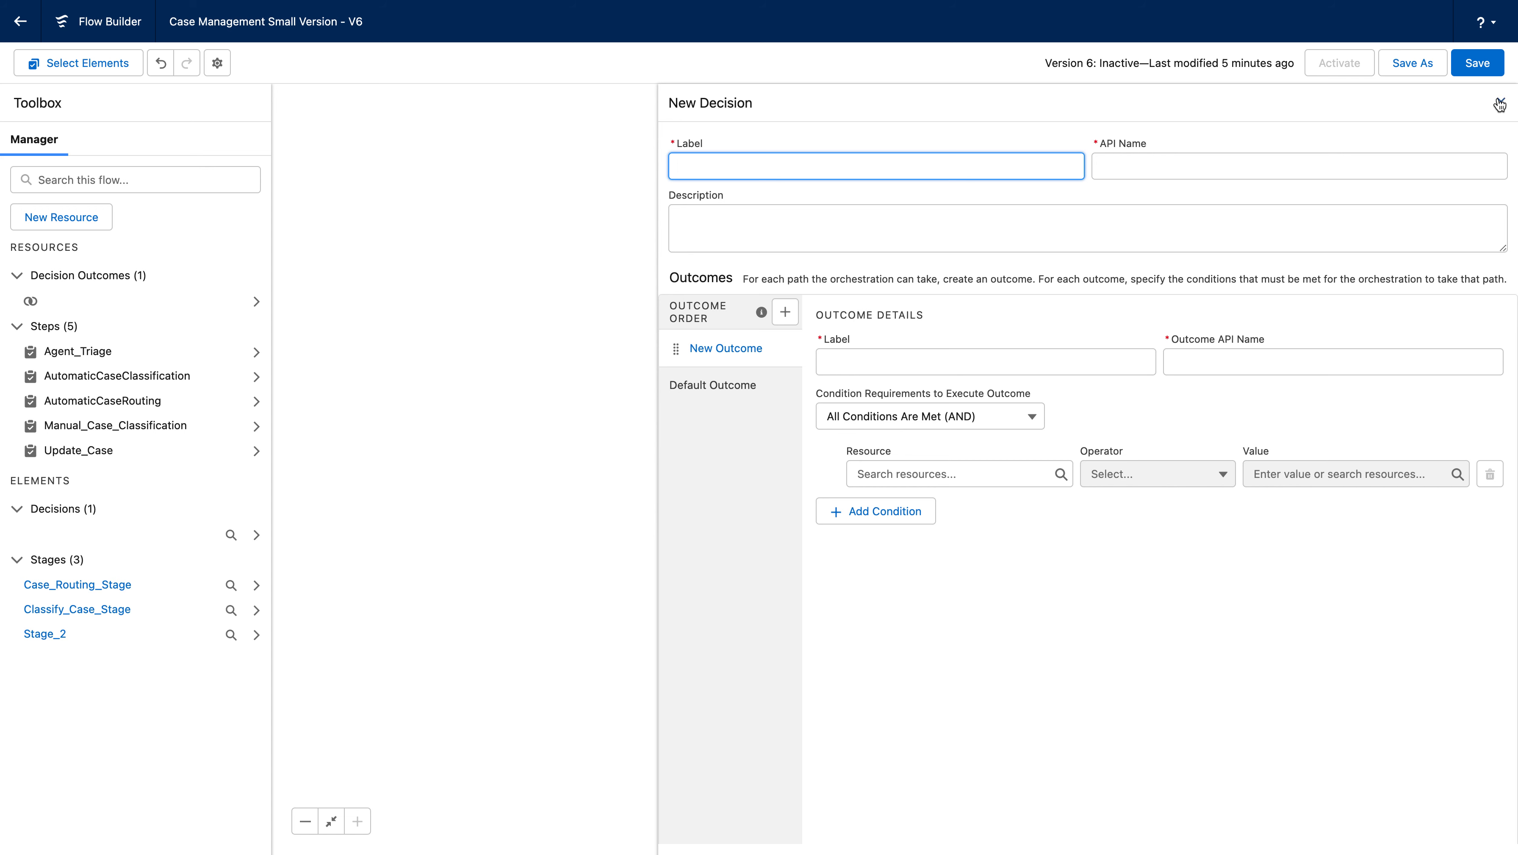
# Close the new Decision dialog and reopen the Decision element below the Agent Triage stage for editing.
pyautogui.click(1501, 102)
pyautogui.moveTo(1182, 316); pyautogui.dragTo(1174, 439)
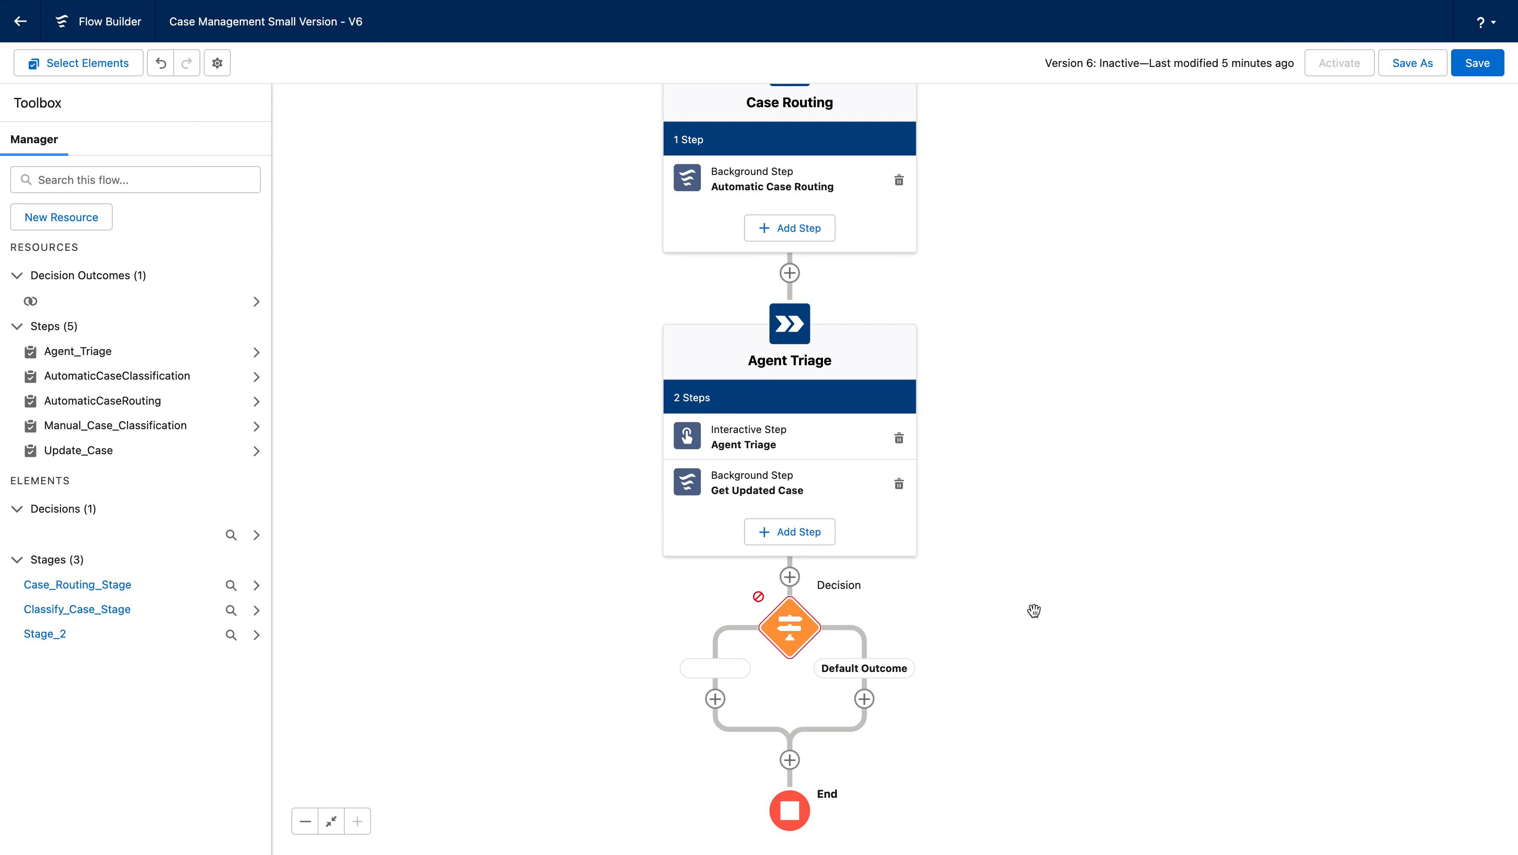
pyautogui.moveTo(1122, 620); pyautogui.dragTo(1091, 488)
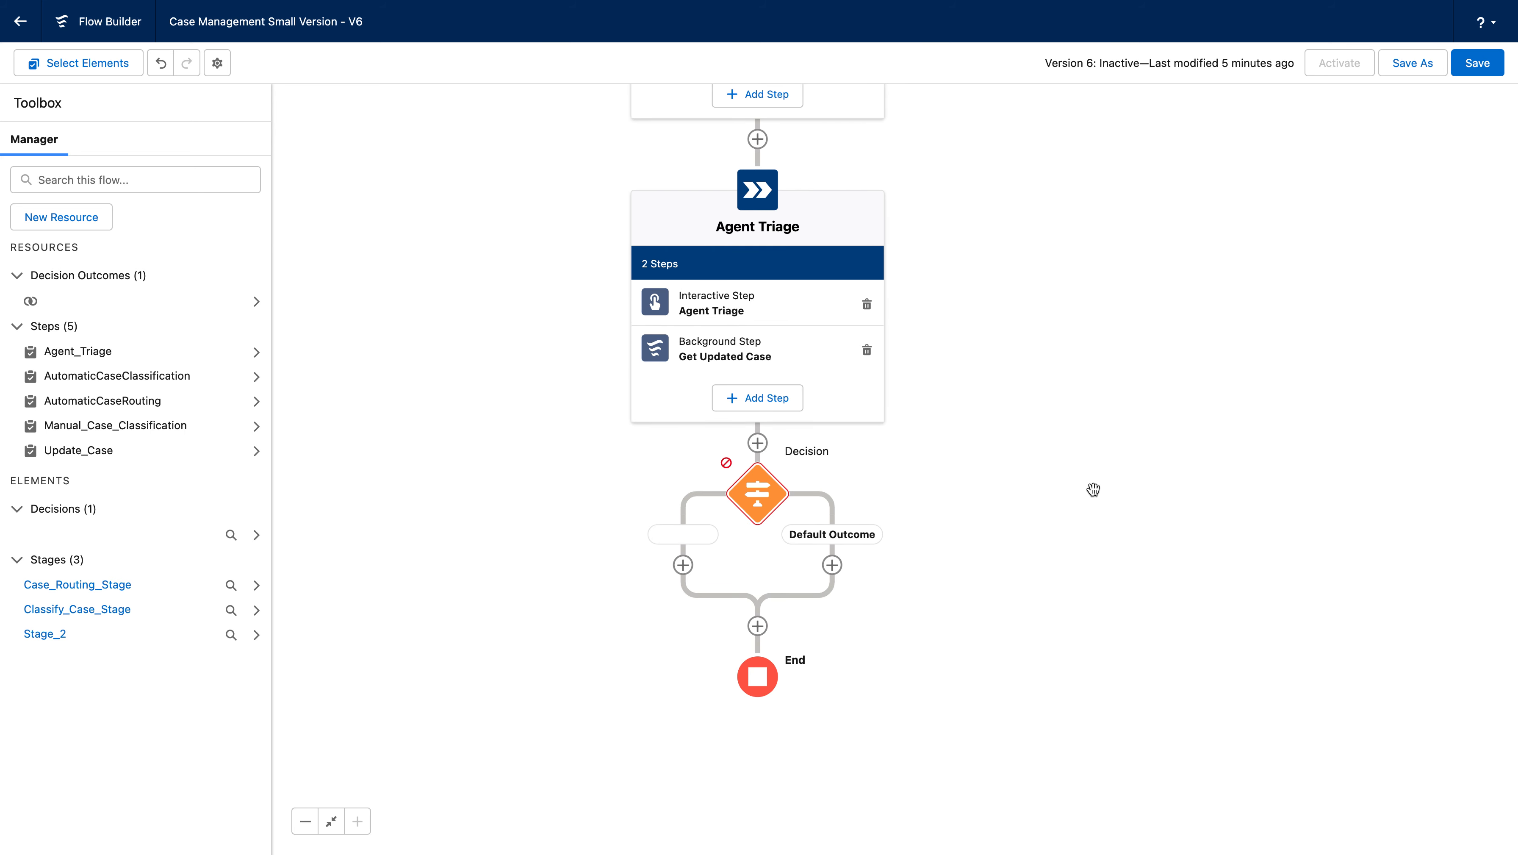
pyautogui.click(766, 512)
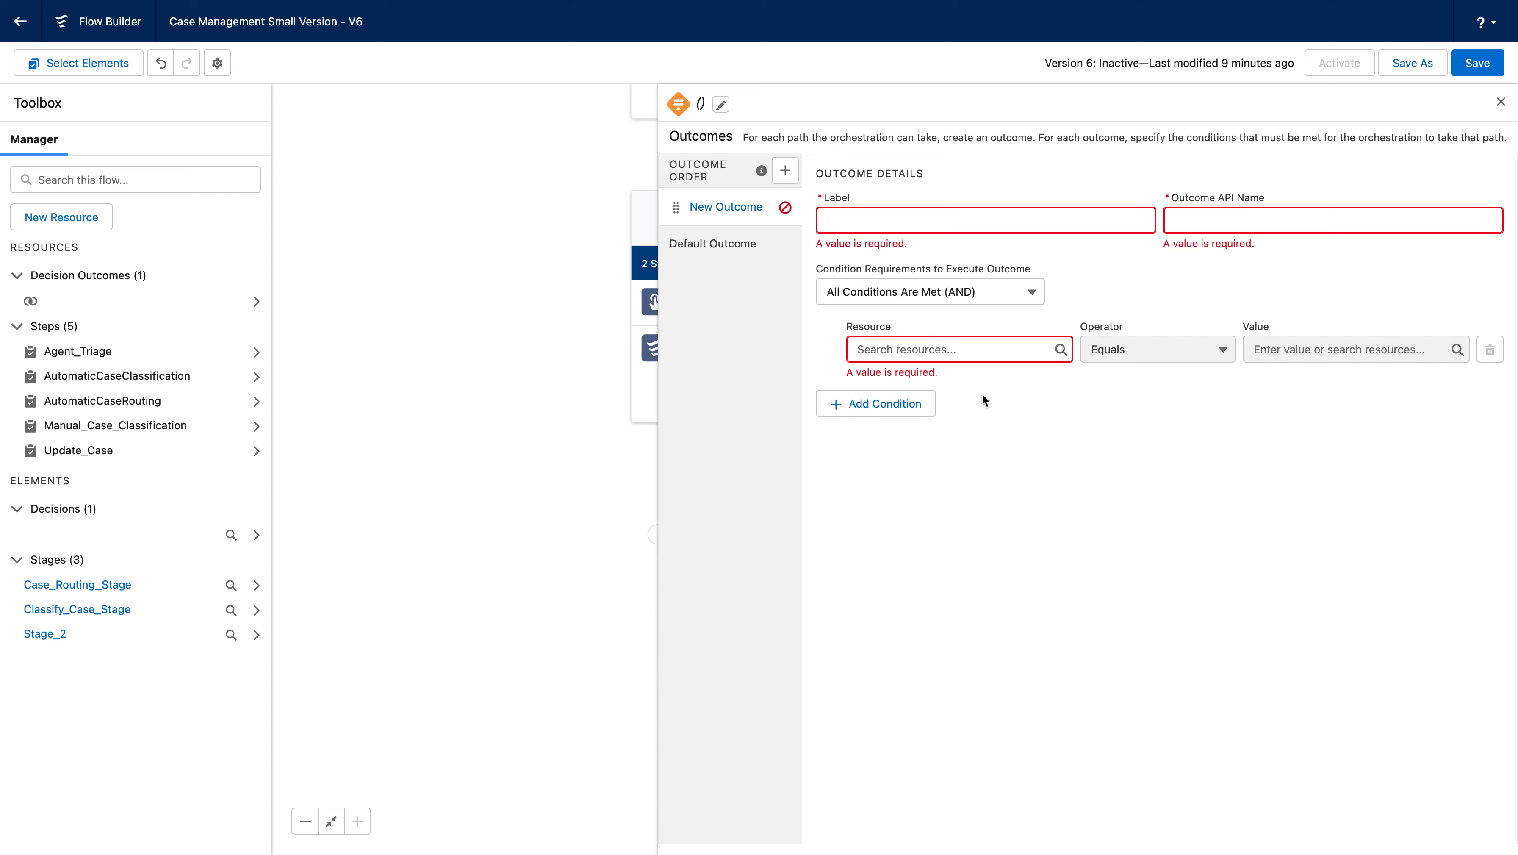
# Set the first outcome's condition to Update_Case > Outputs > Output_Case > Status equals Closed.
pyautogui.click(937, 358)
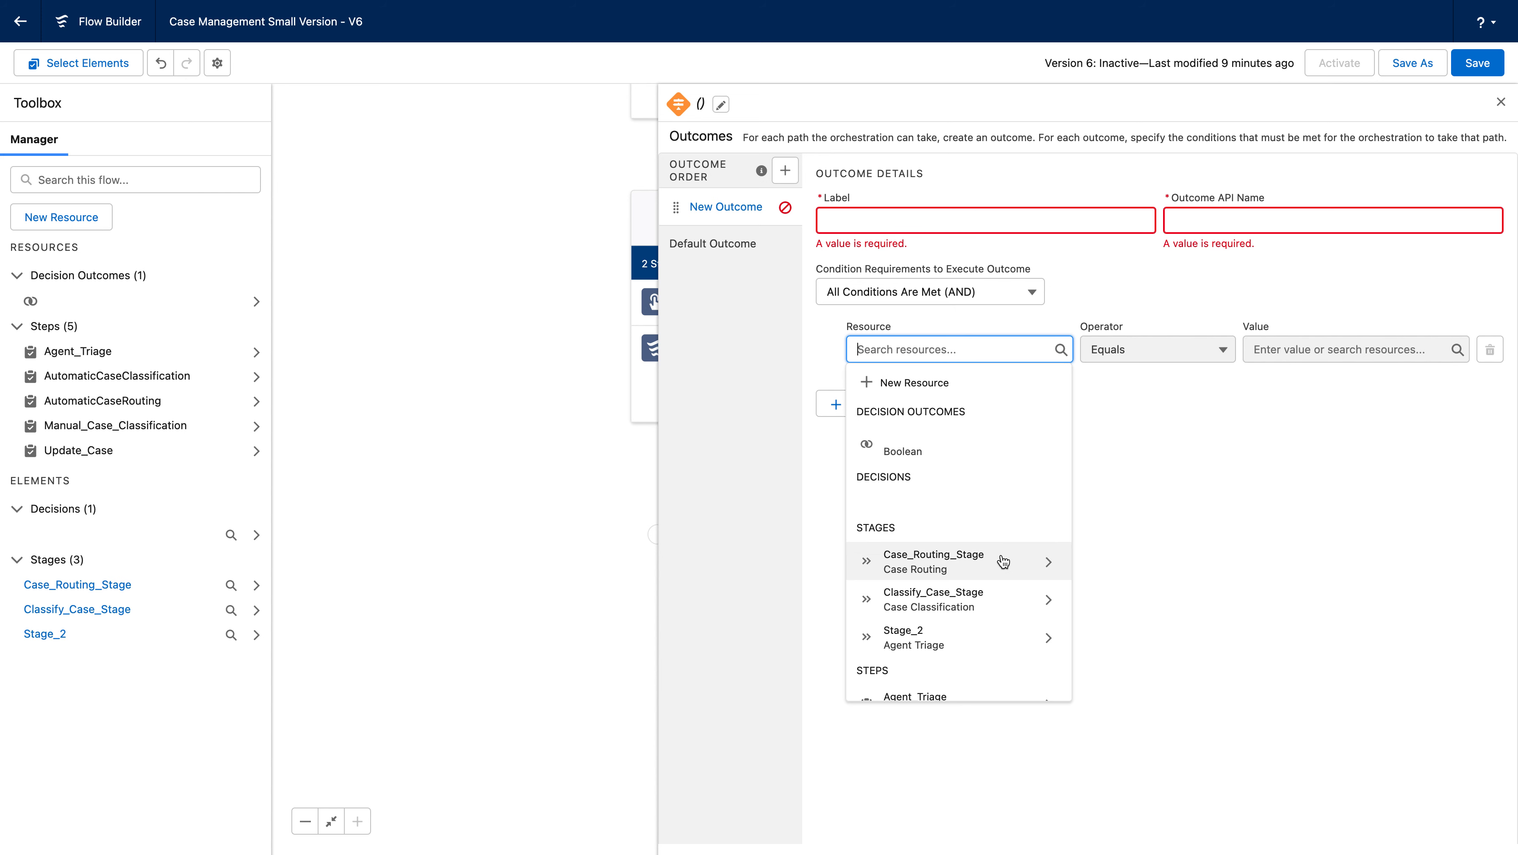
pyautogui.write('up')
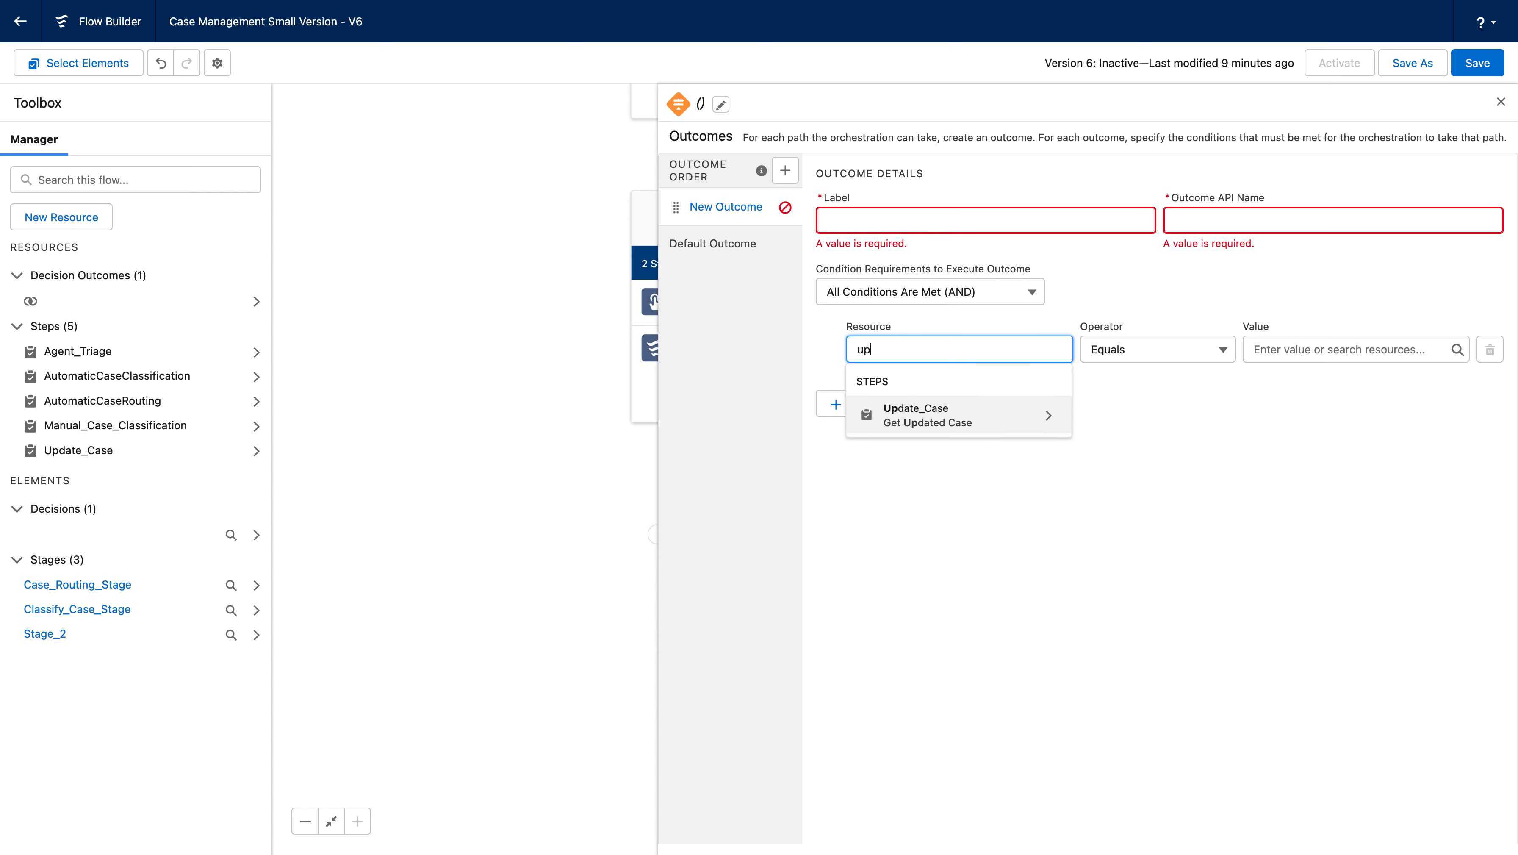
pyautogui.click(1053, 414)
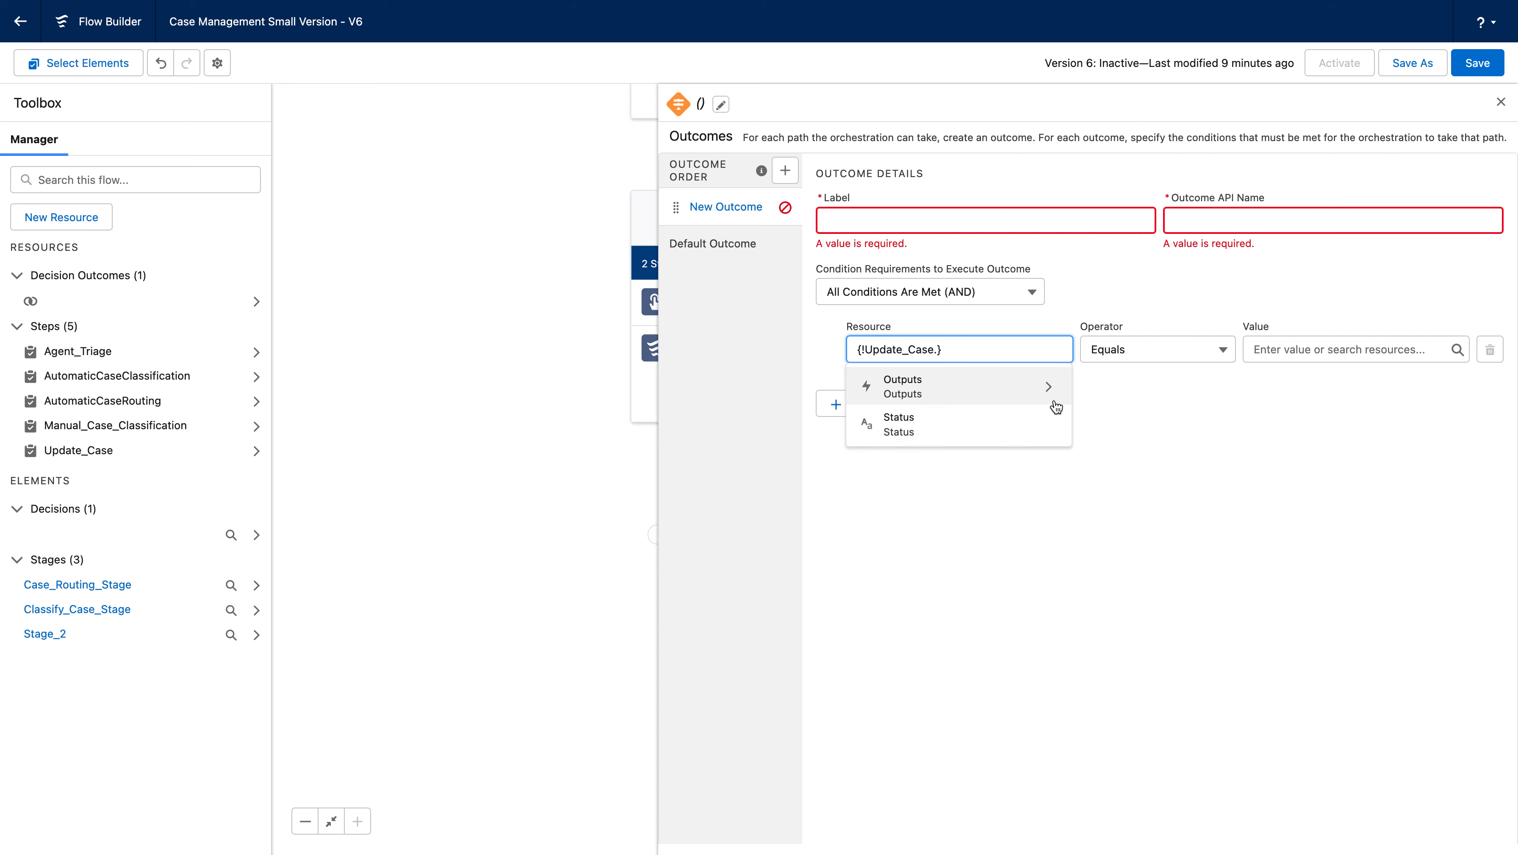
pyautogui.click(1050, 400)
pyautogui.click(1038, 398)
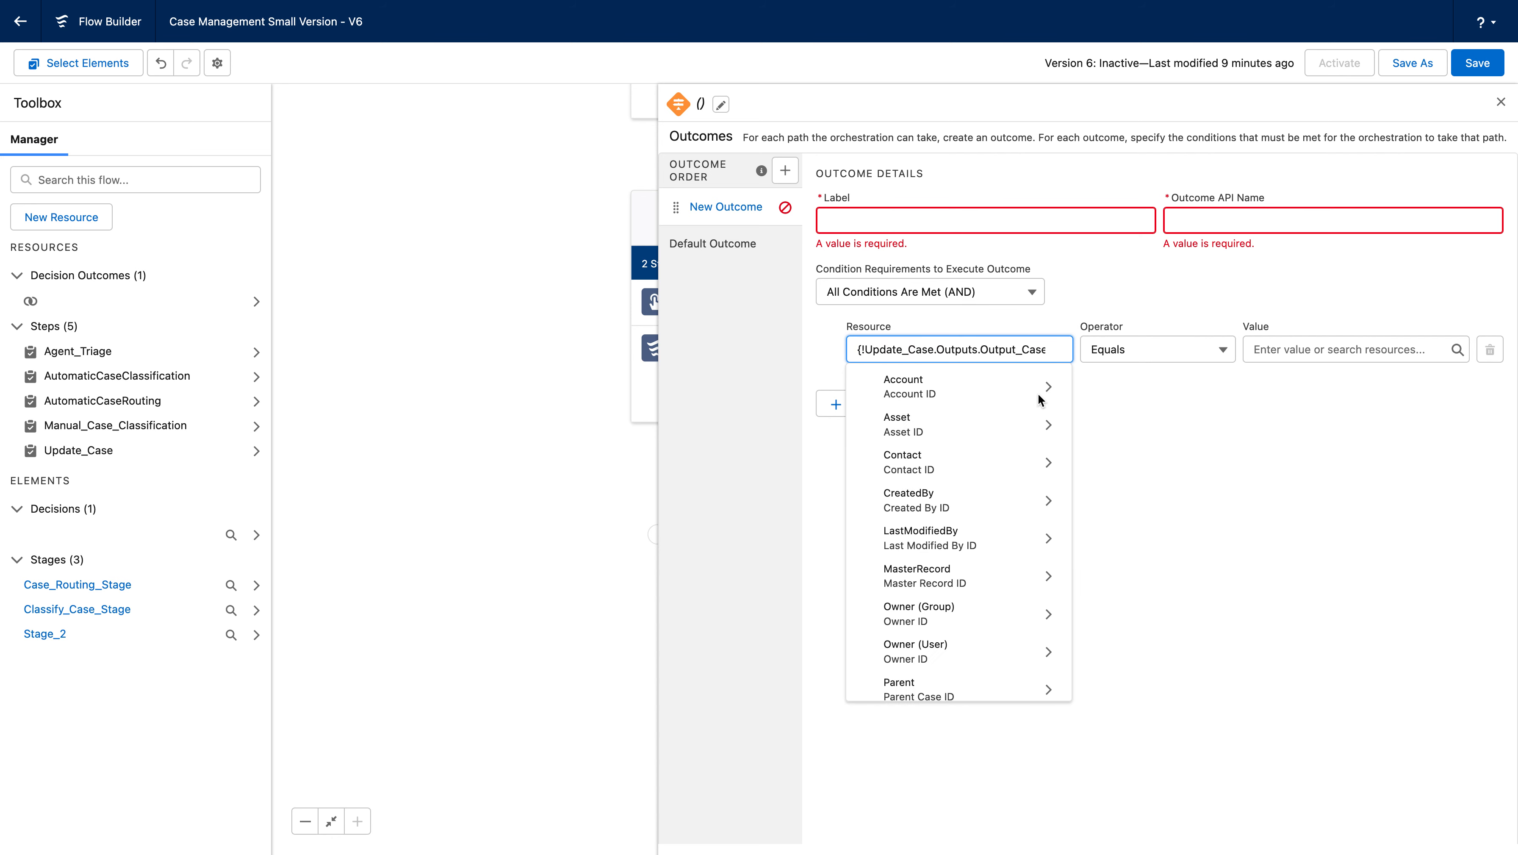
pyautogui.write('stat')
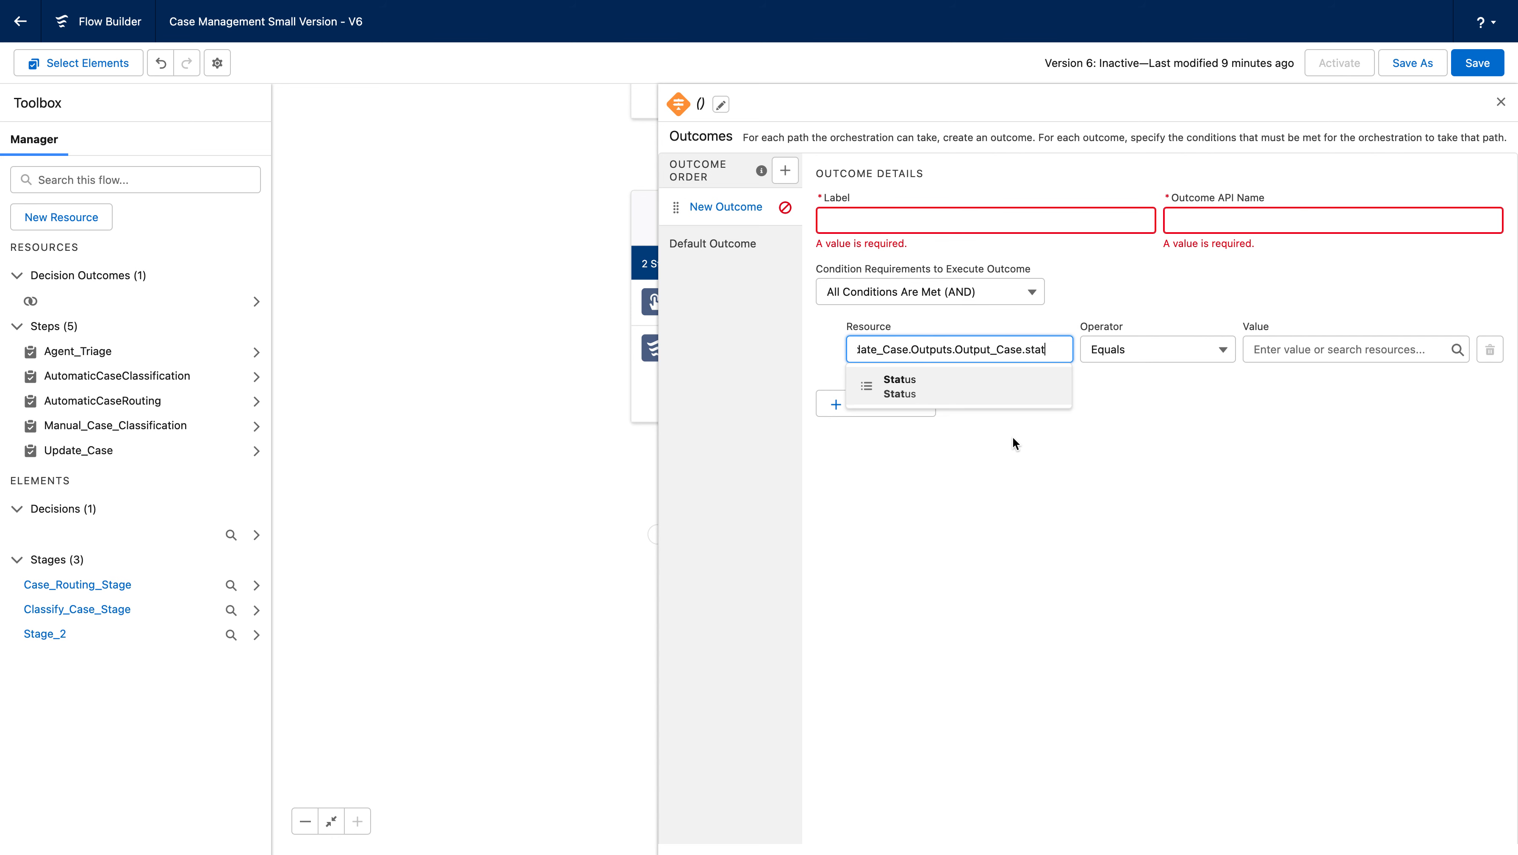
pyautogui.click(946, 411)
pyautogui.click(1351, 349)
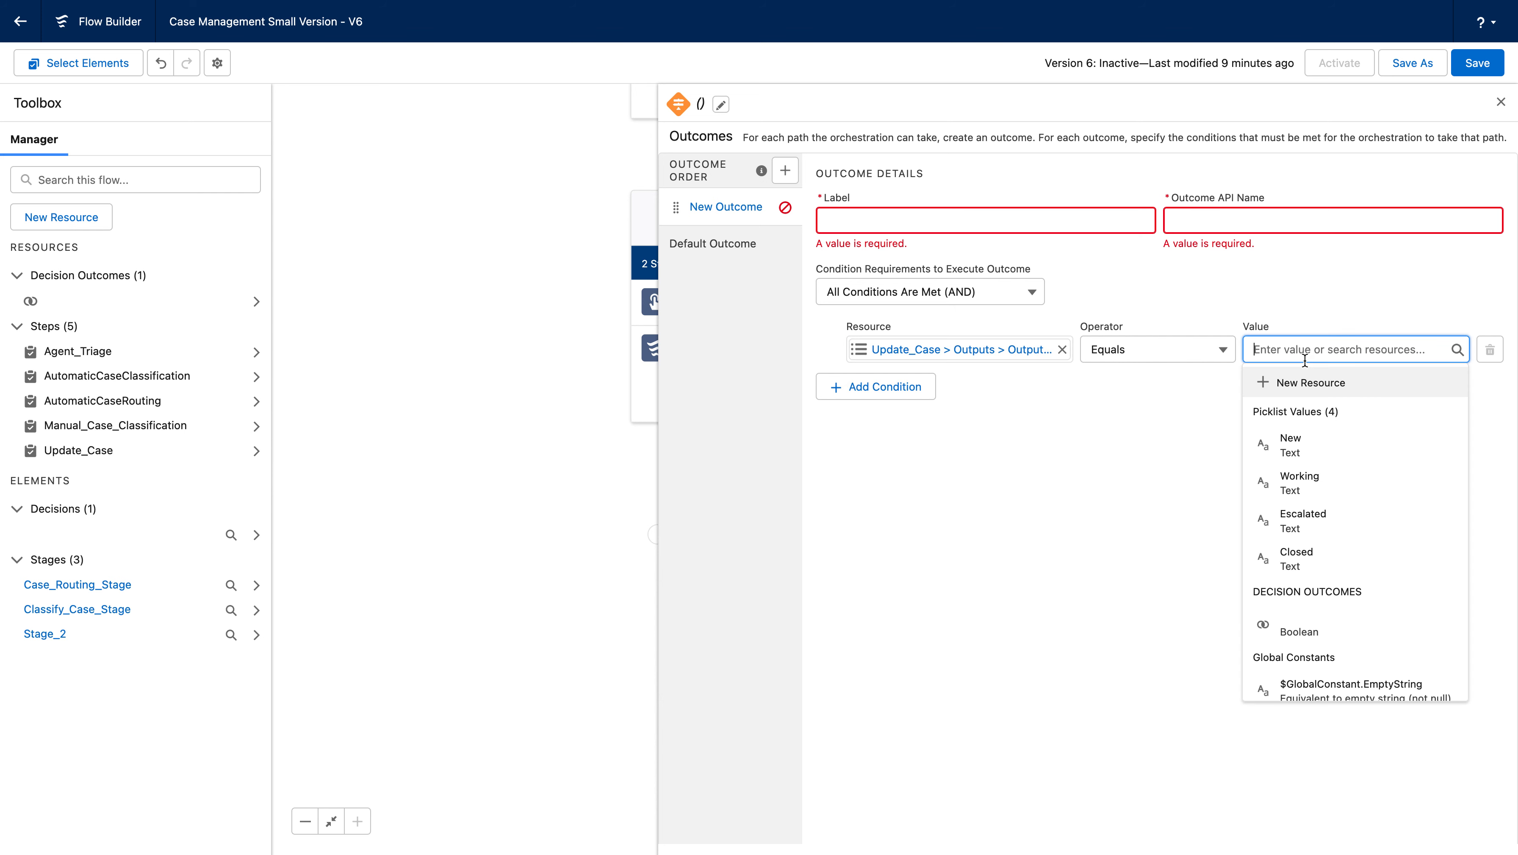
pyautogui.click(1338, 555)
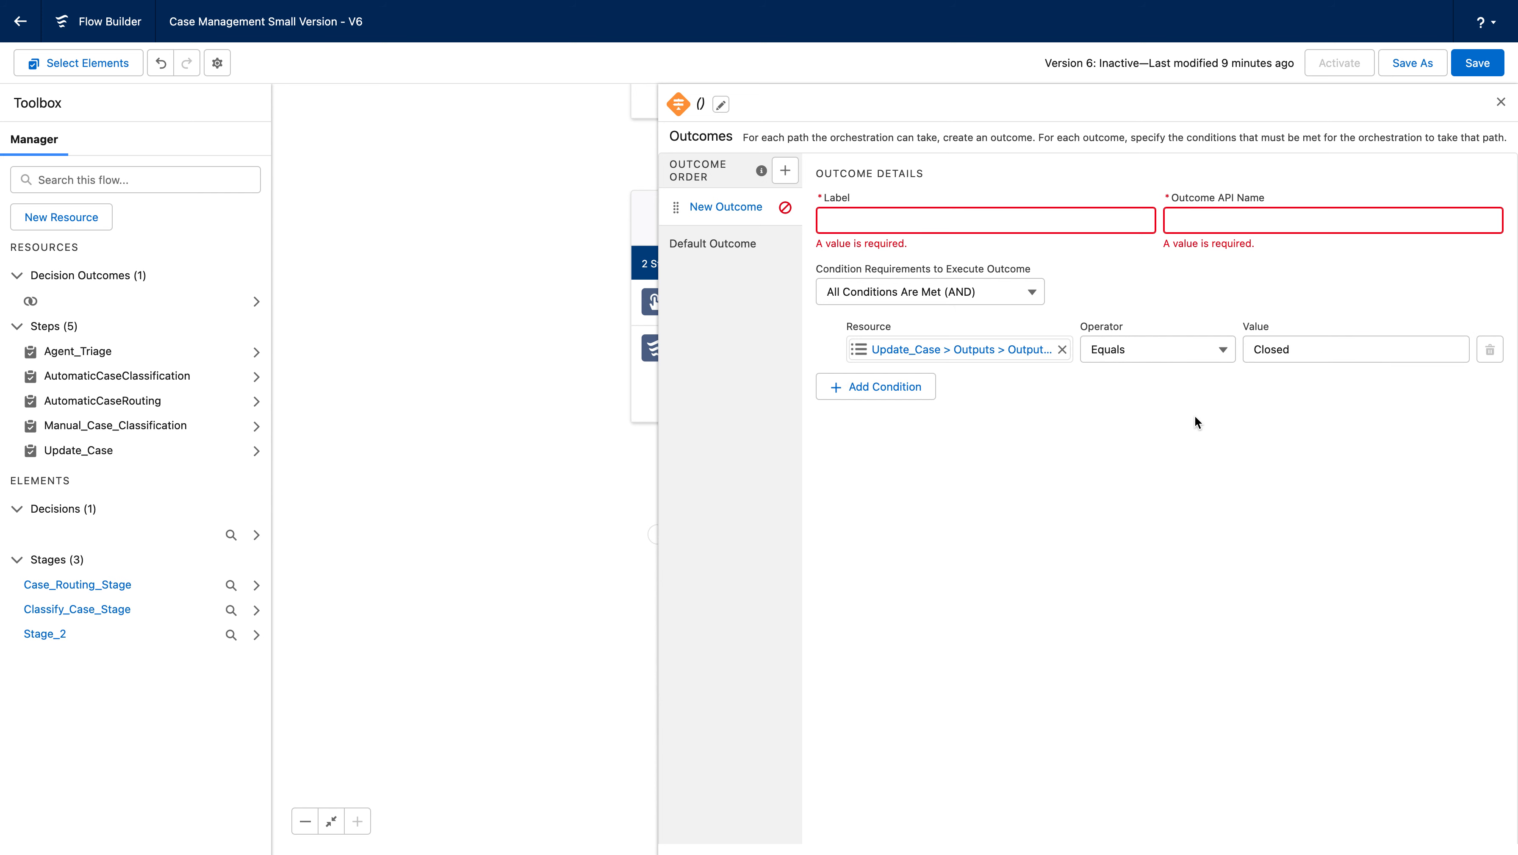
# Label the first outcome Case Closed, with API name Case_Closed.
pyautogui.click(898, 223)
pyautogui.write('Case Closed')
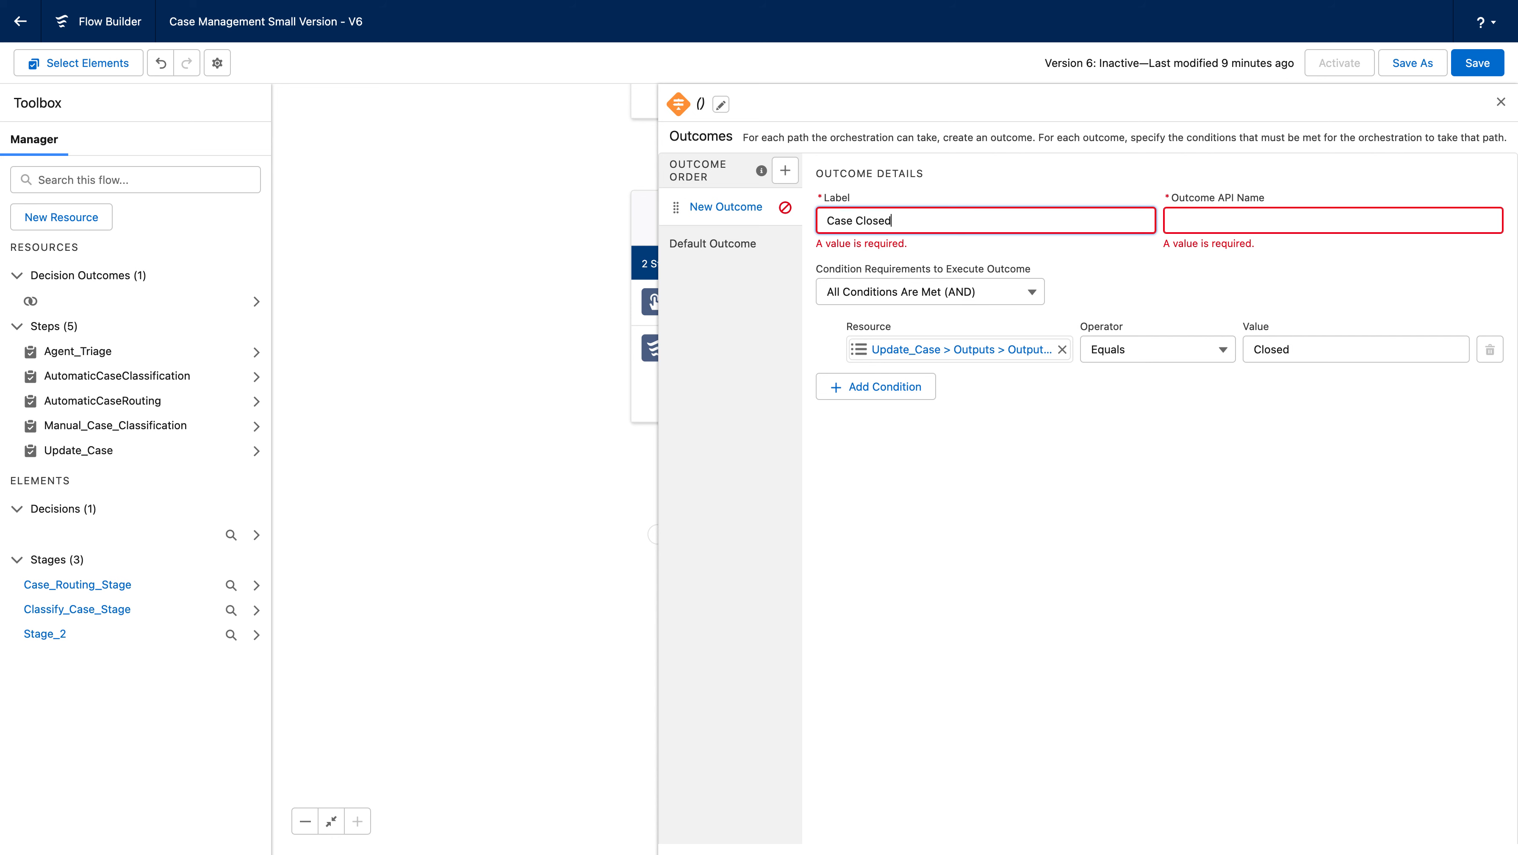
pyautogui.press('Tab')
pyautogui.click(1179, 247)
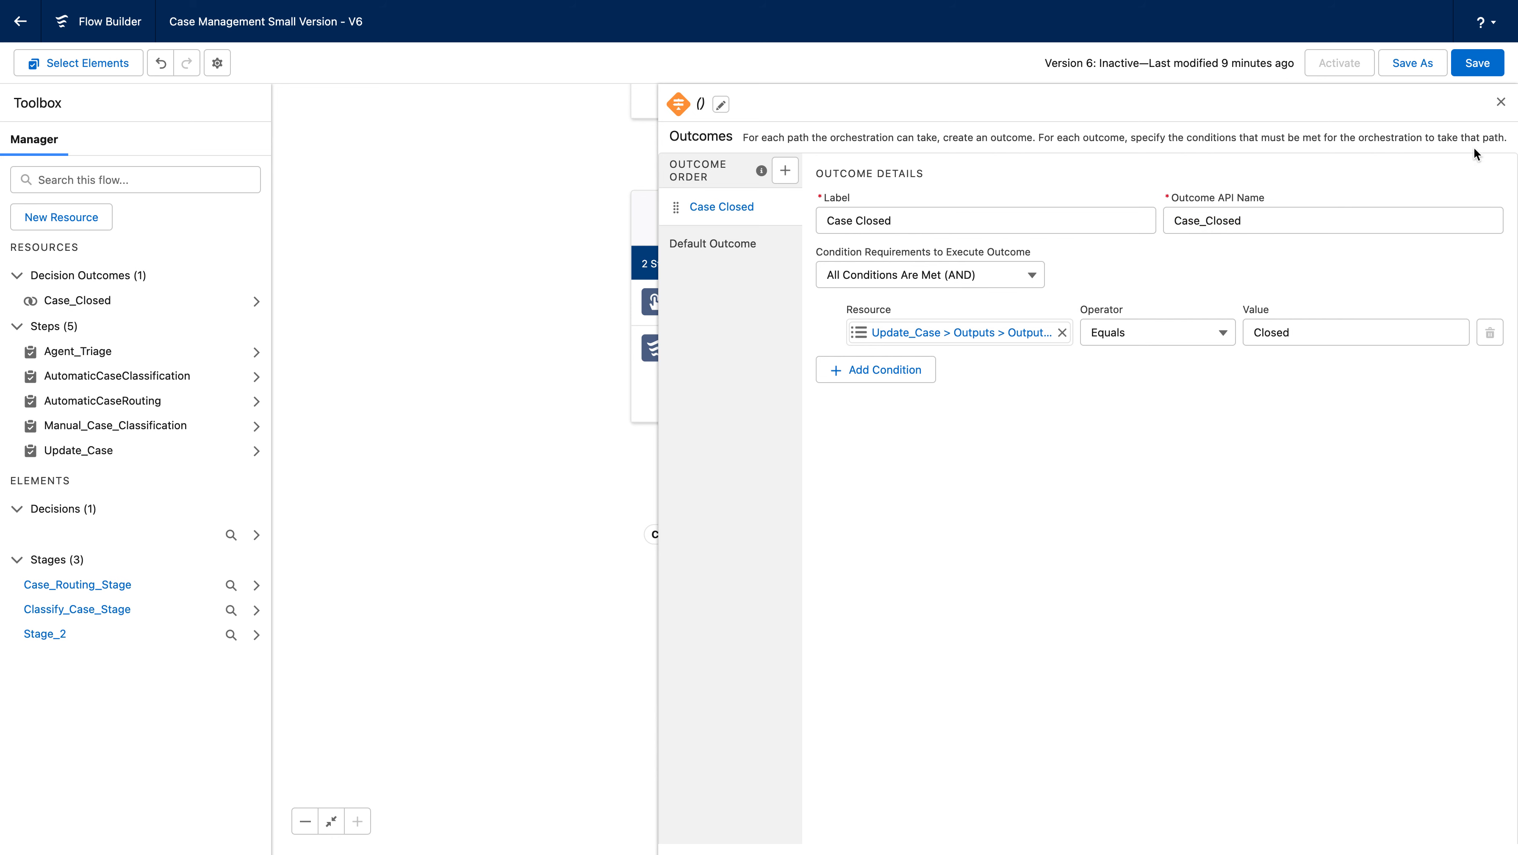
# Add a second outcome labelled Escalate Case, with API name Escalate_Case.
pyautogui.click(784, 170)
pyautogui.write('Escal')
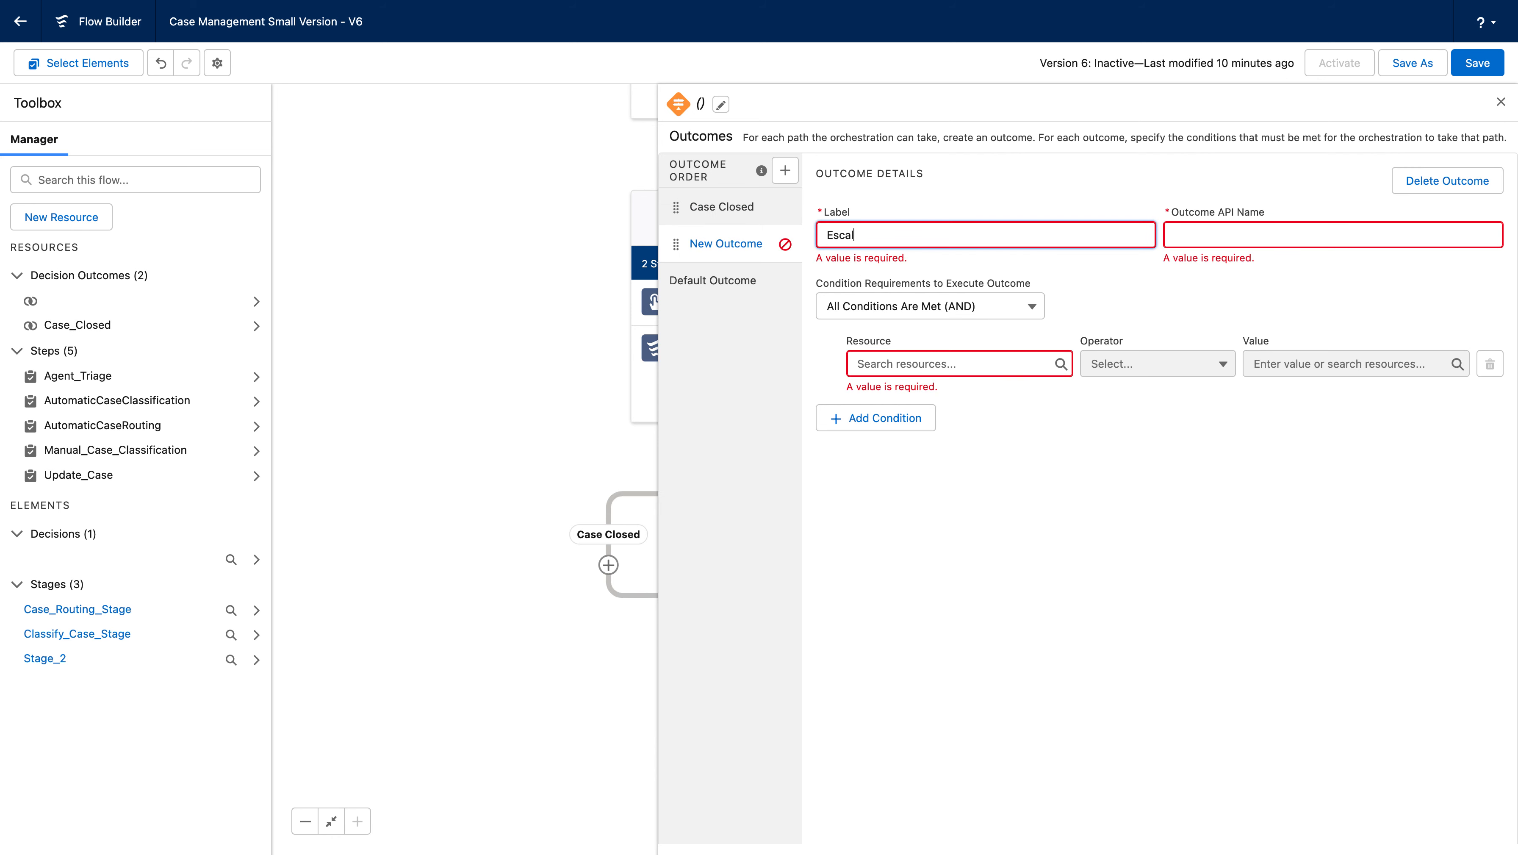
pyautogui.write('ate Case')
pyautogui.press('Tab')
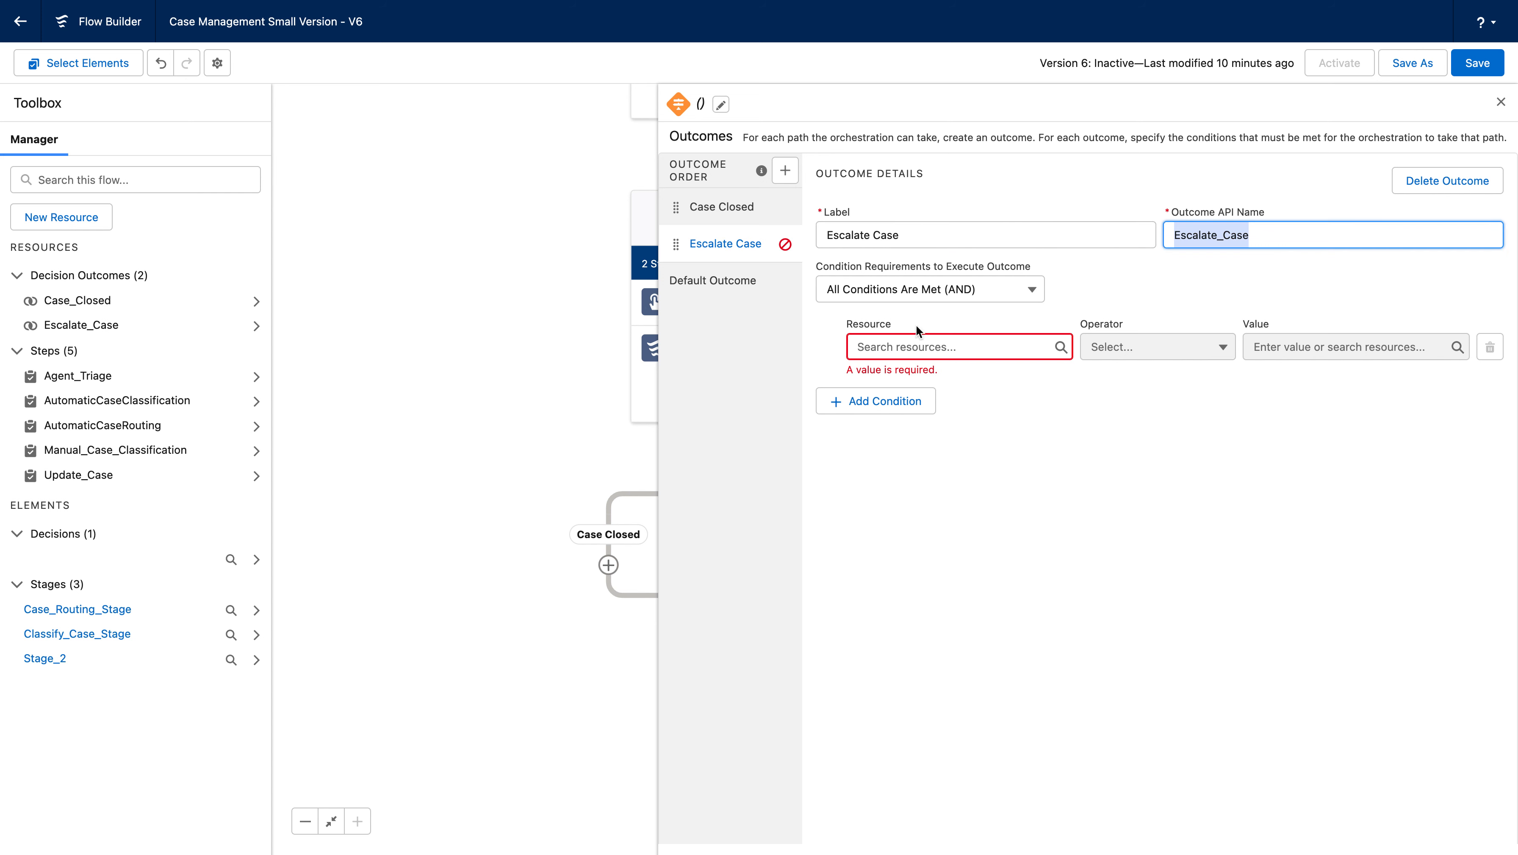
# Set the Escalate Case condition resource to the Update_Case output case's Status field.
pyautogui.click(936, 346)
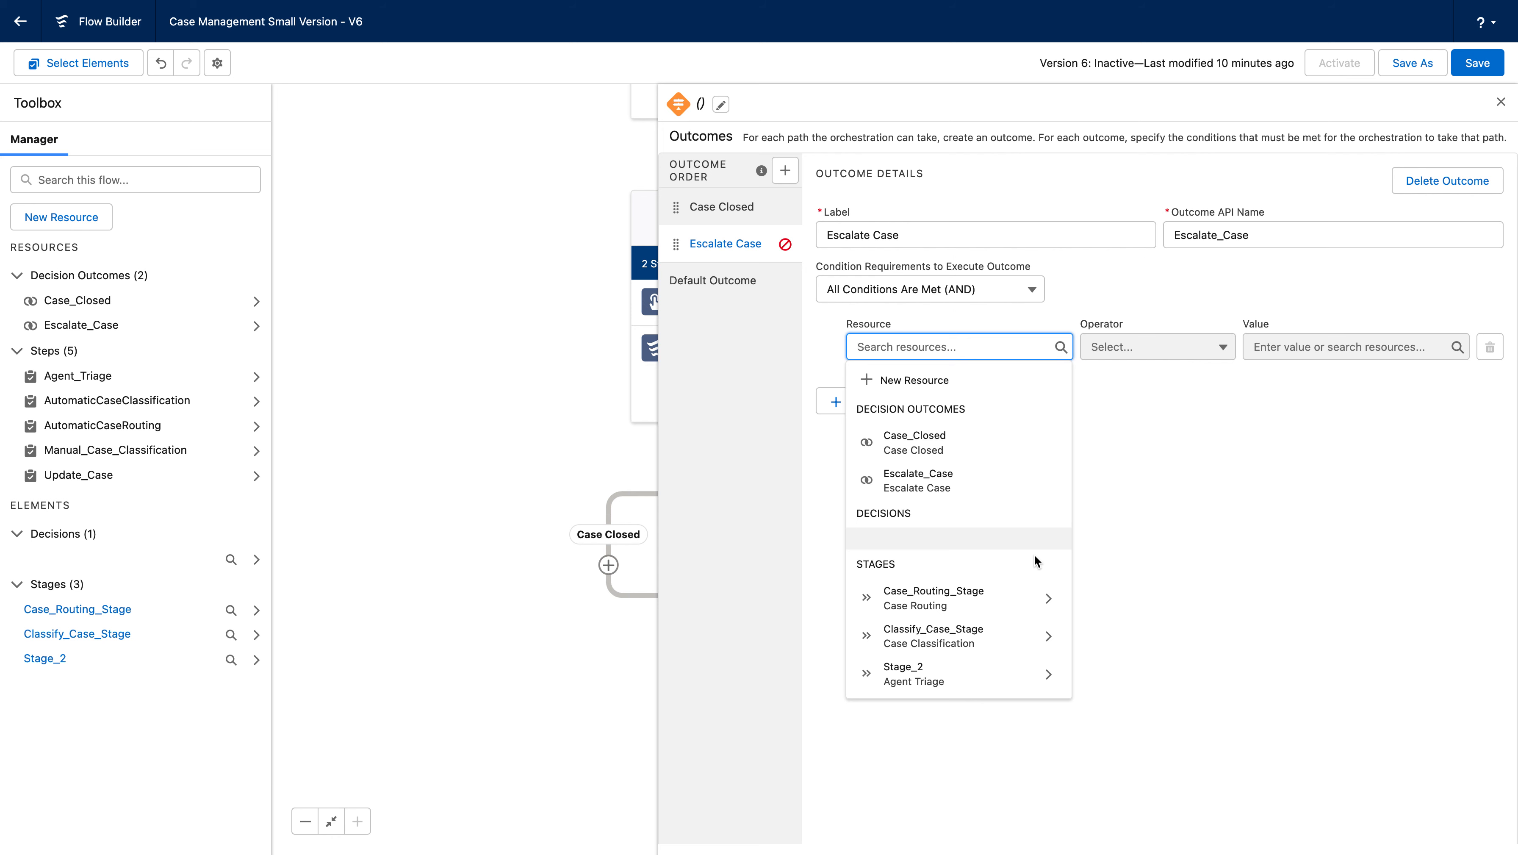
pyautogui.write('upd')
pyautogui.click(1049, 412)
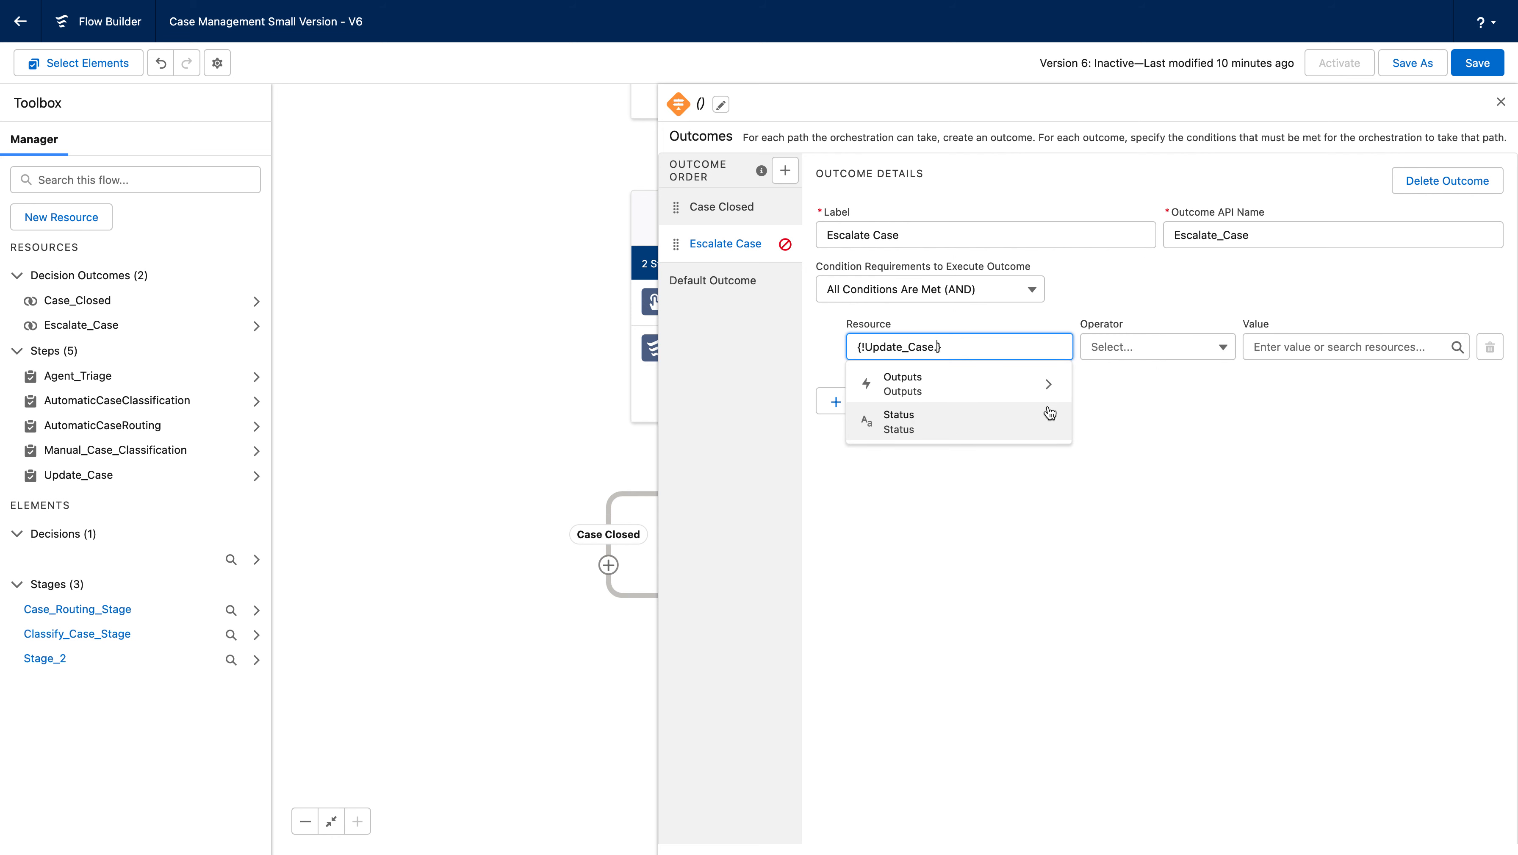
pyautogui.click(1044, 383)
pyautogui.write('stat')
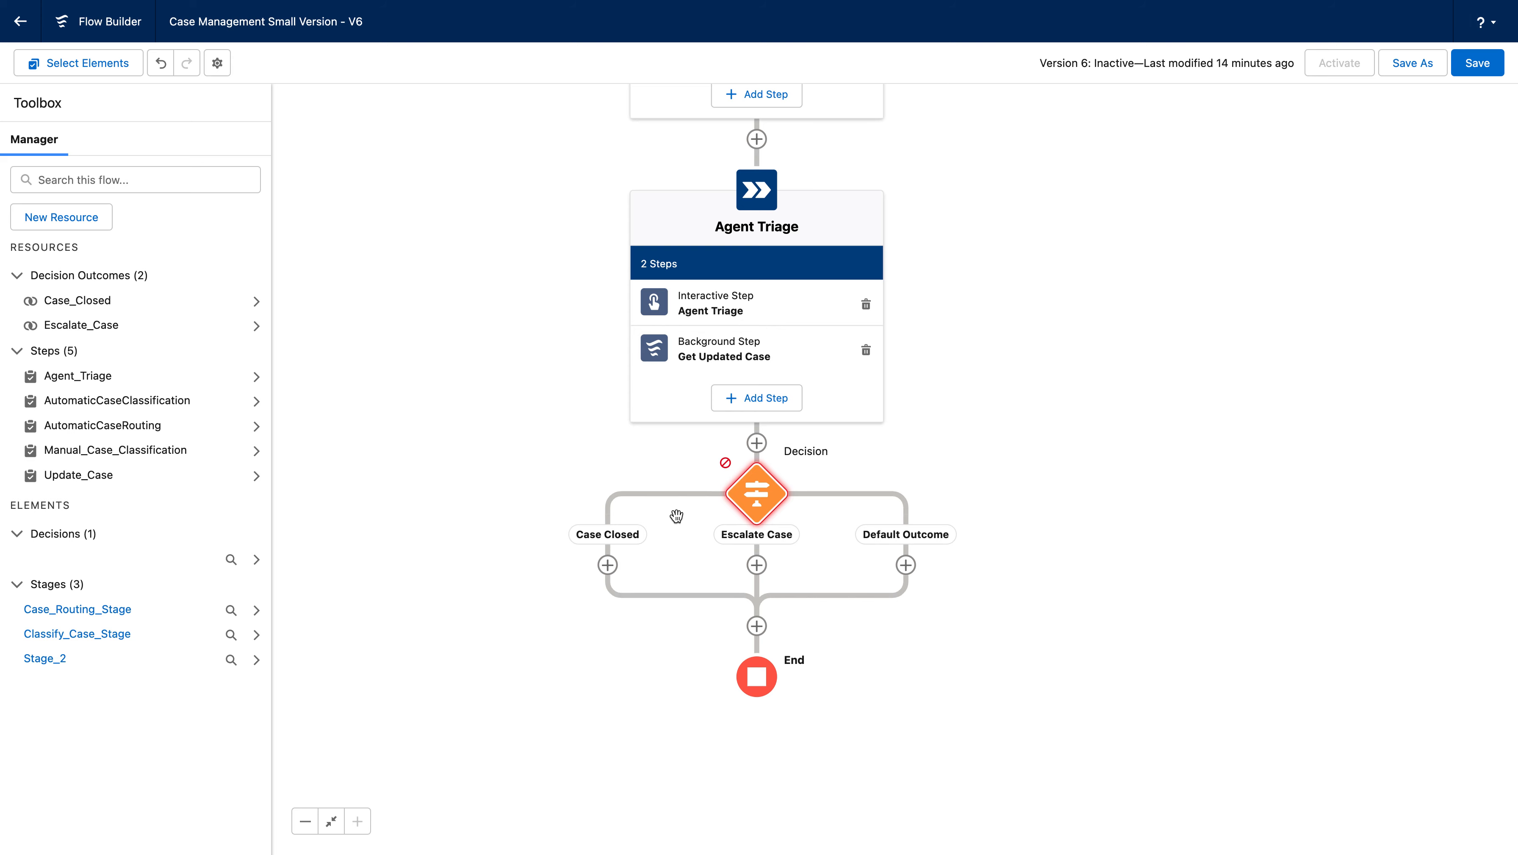
# Reopen the Decision element to review the Case Closed outcome, then close it.
pyautogui.click(778, 498)
pyautogui.click(789, 664)
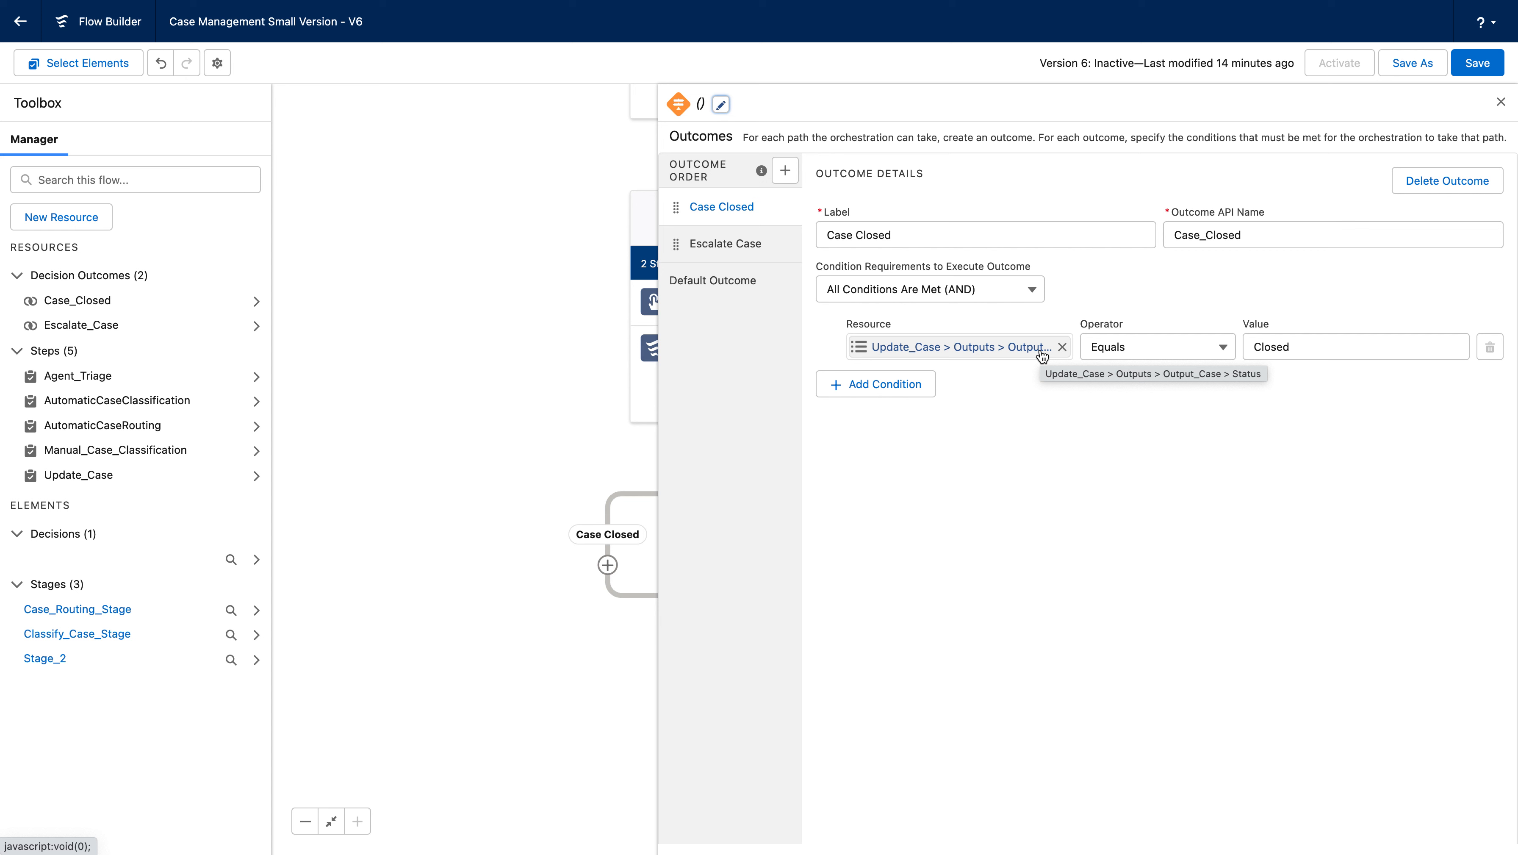
pyautogui.click(1503, 105)
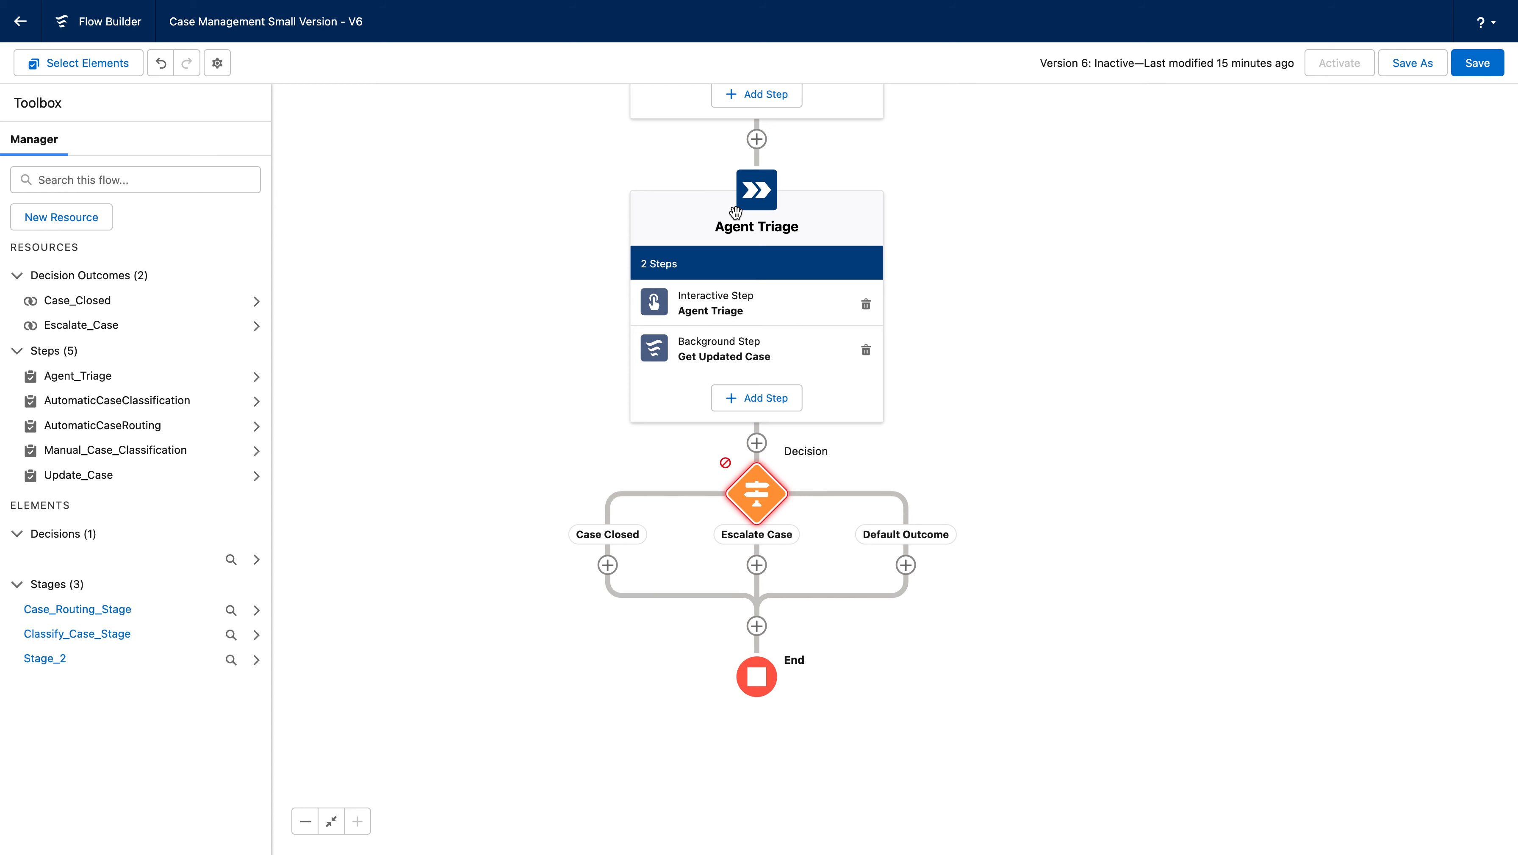
# Open the Decision element again and review the Default Outcome settings.
pyautogui.click(756, 497)
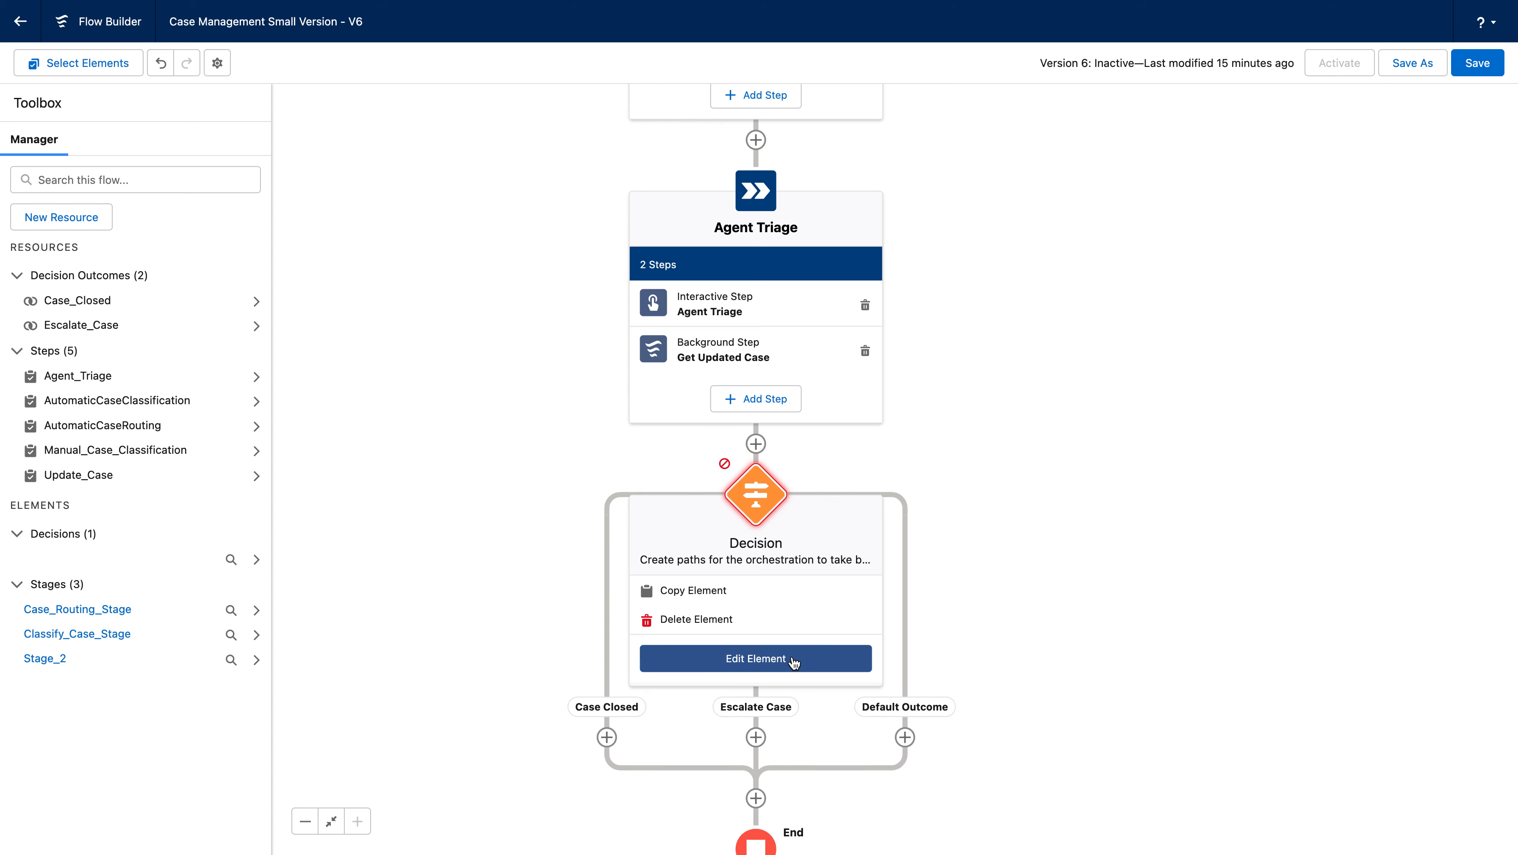
pyautogui.click(755, 658)
pyautogui.click(740, 283)
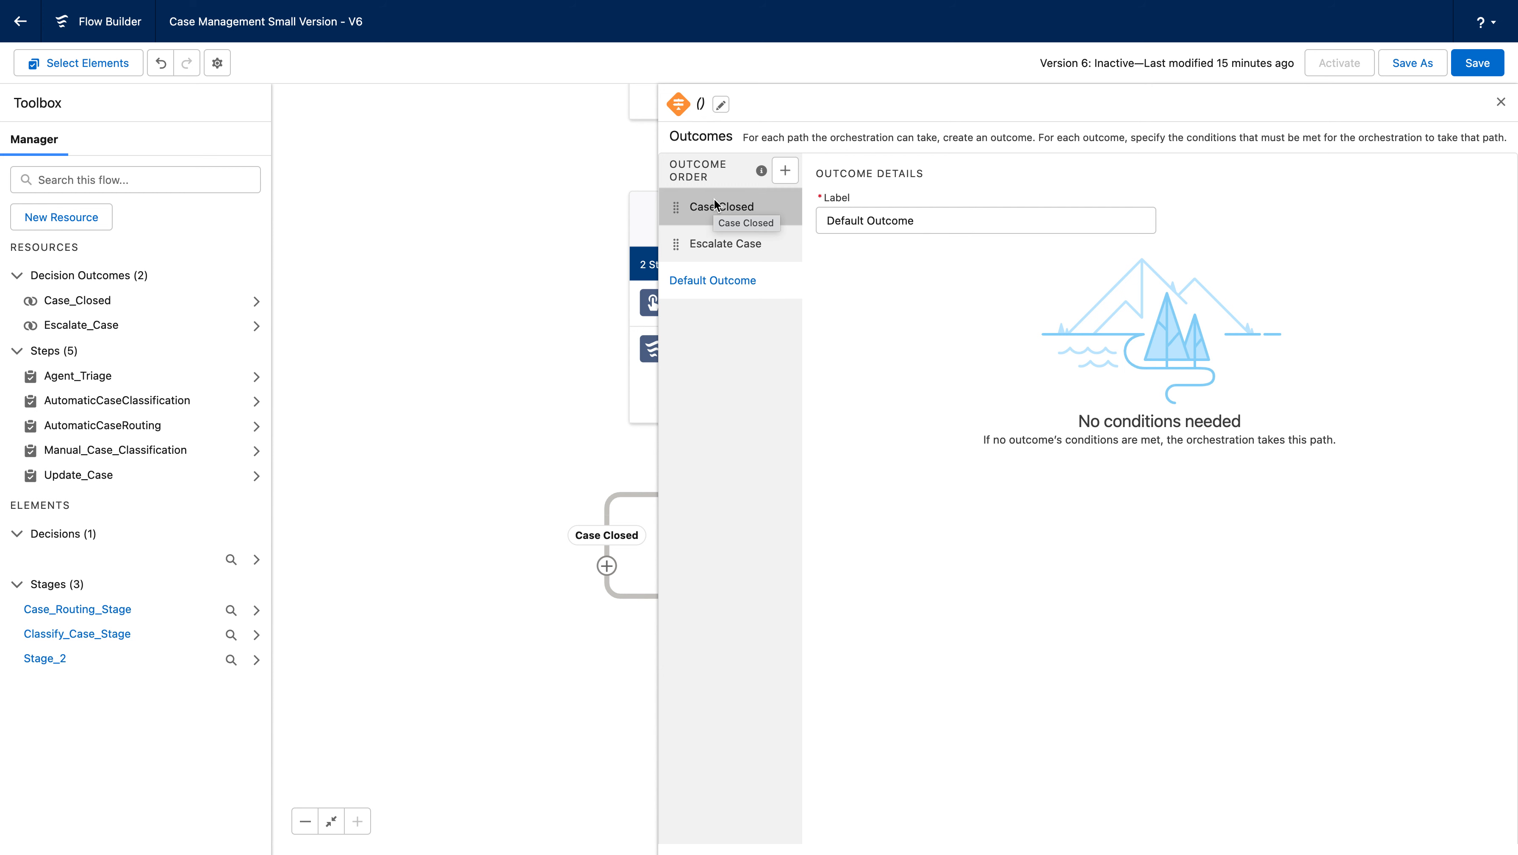
pyautogui.click(1501, 101)
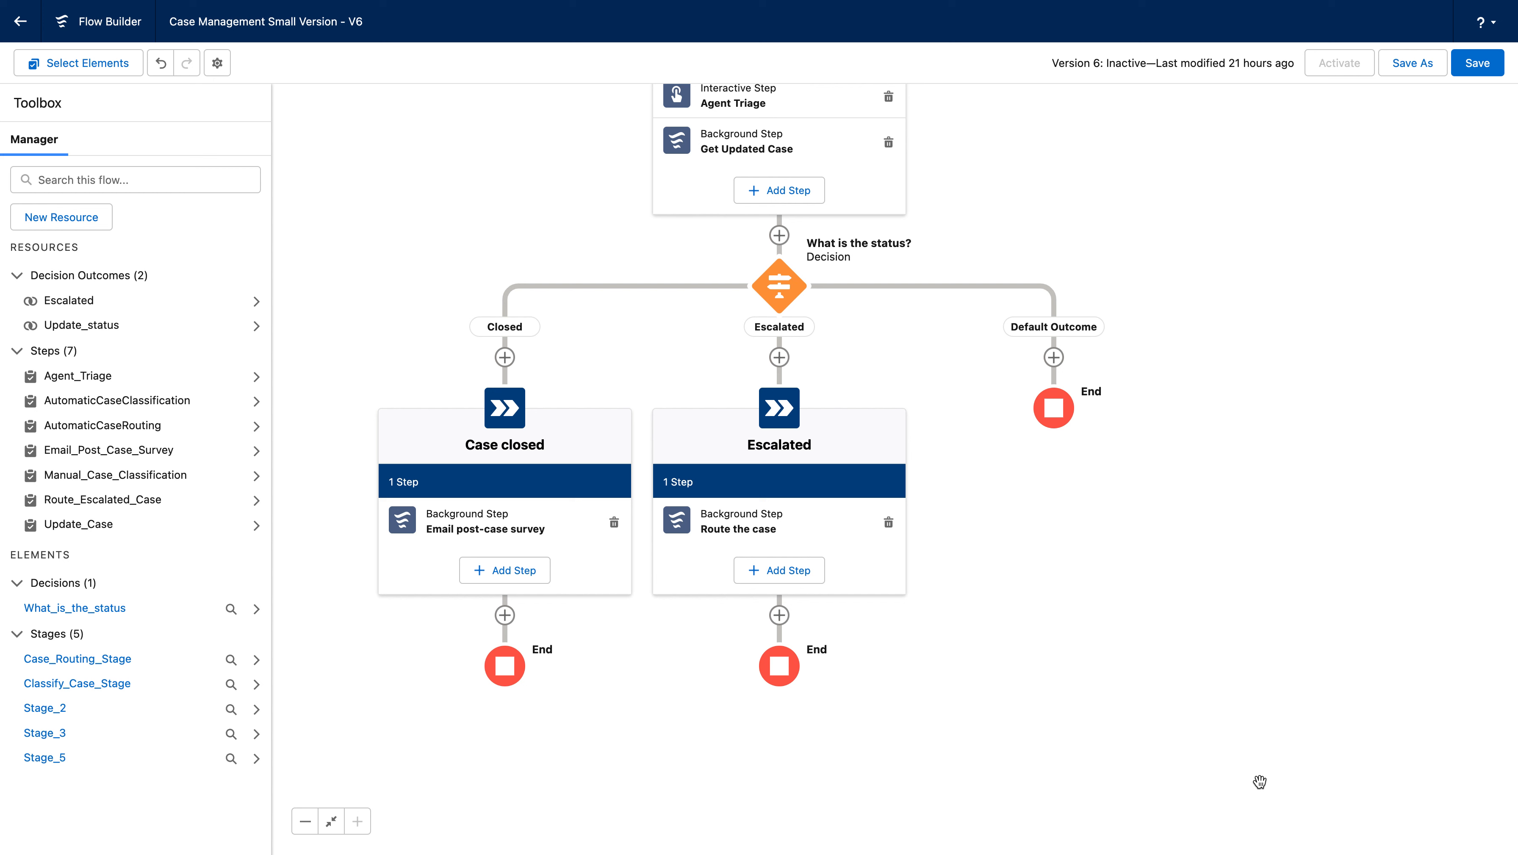
pyautogui.click(780, 620)
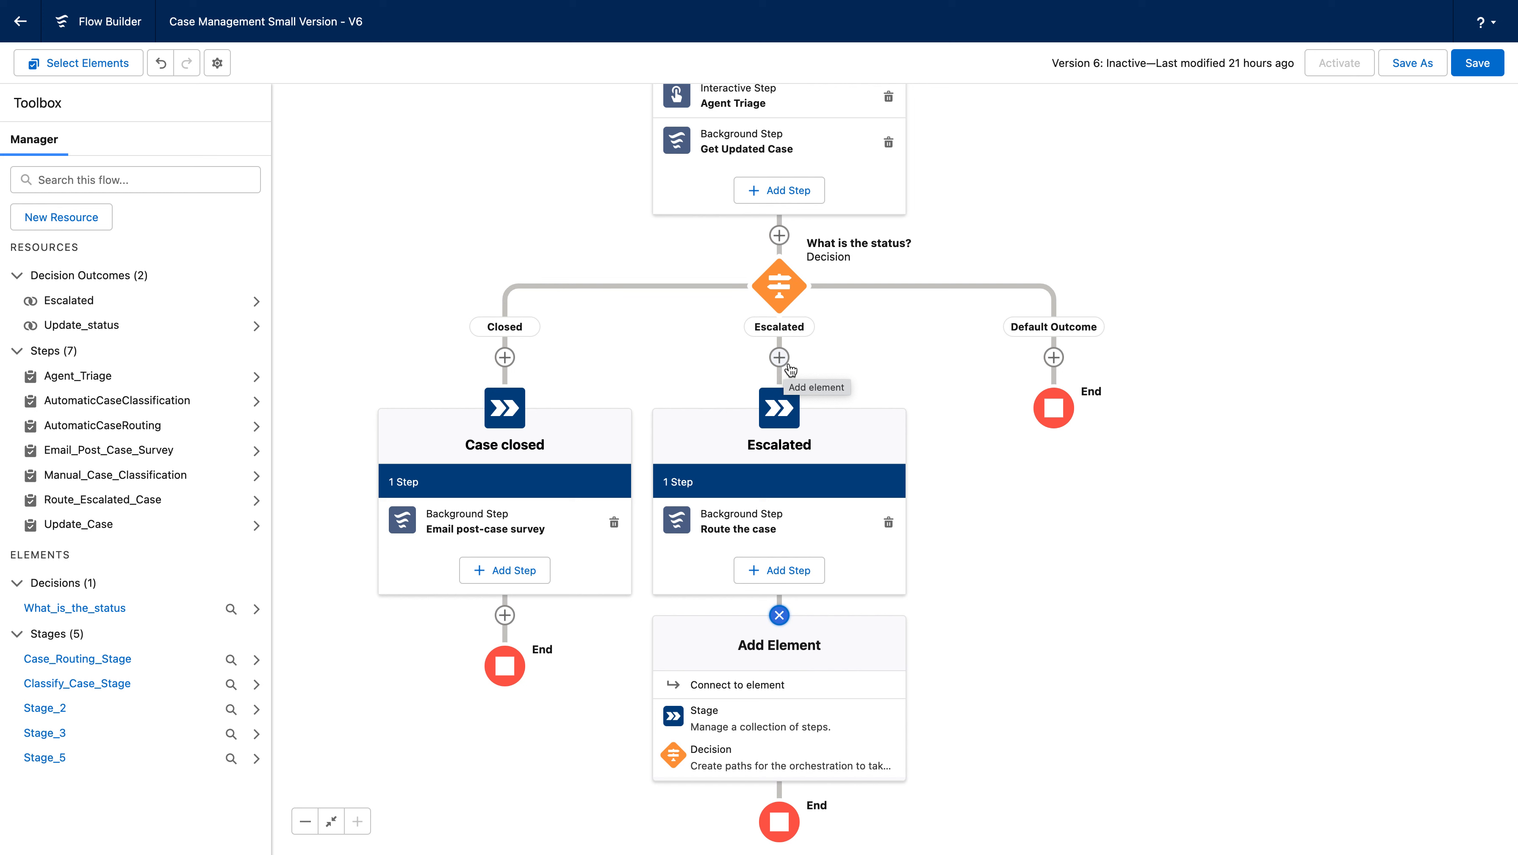
pyautogui.click(1140, 559)
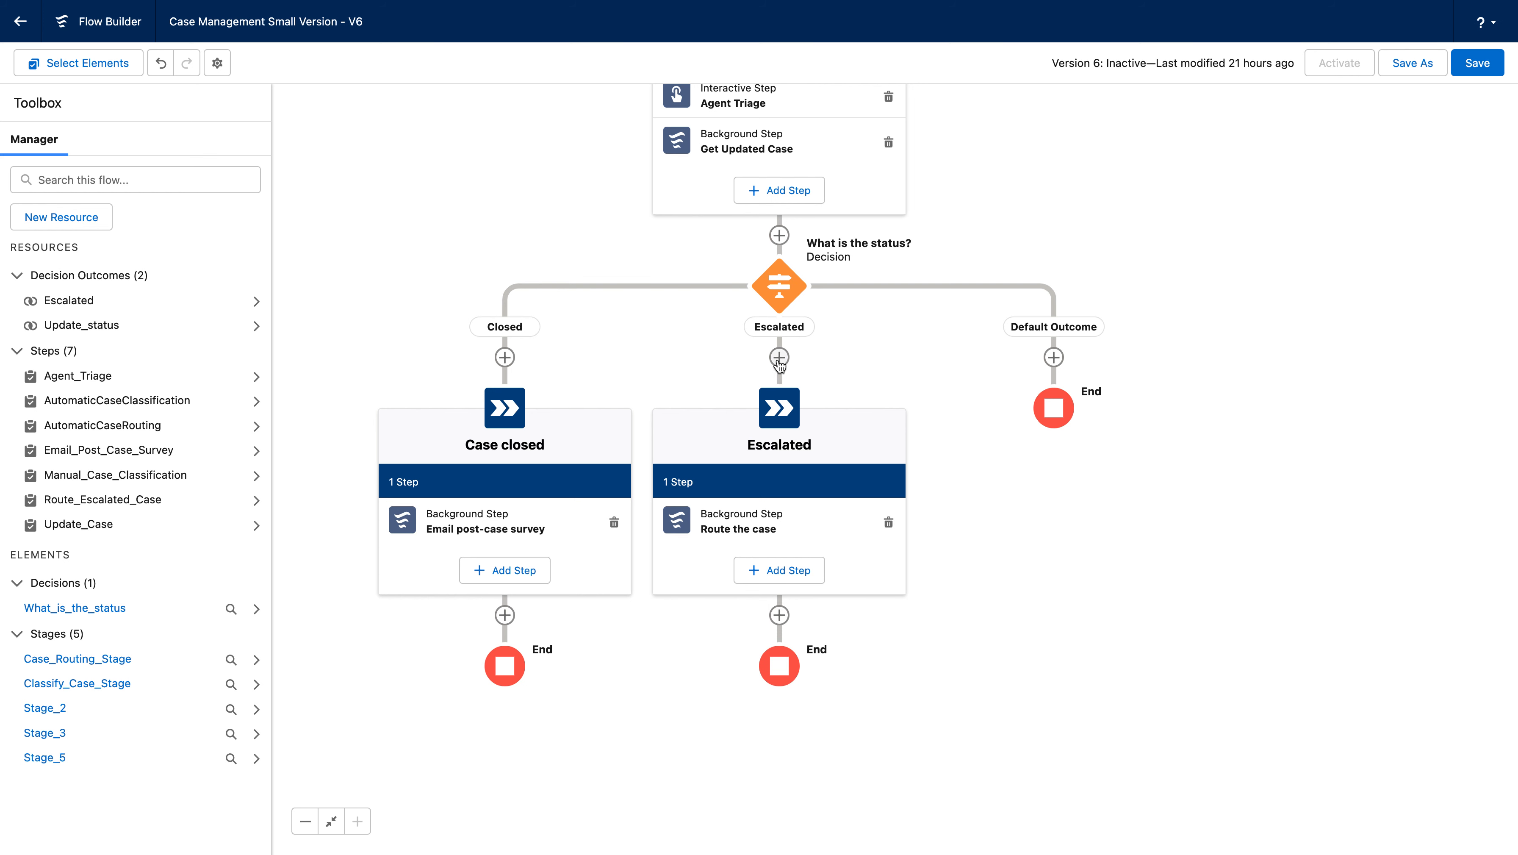
pyautogui.scroll(2, 951, 417)
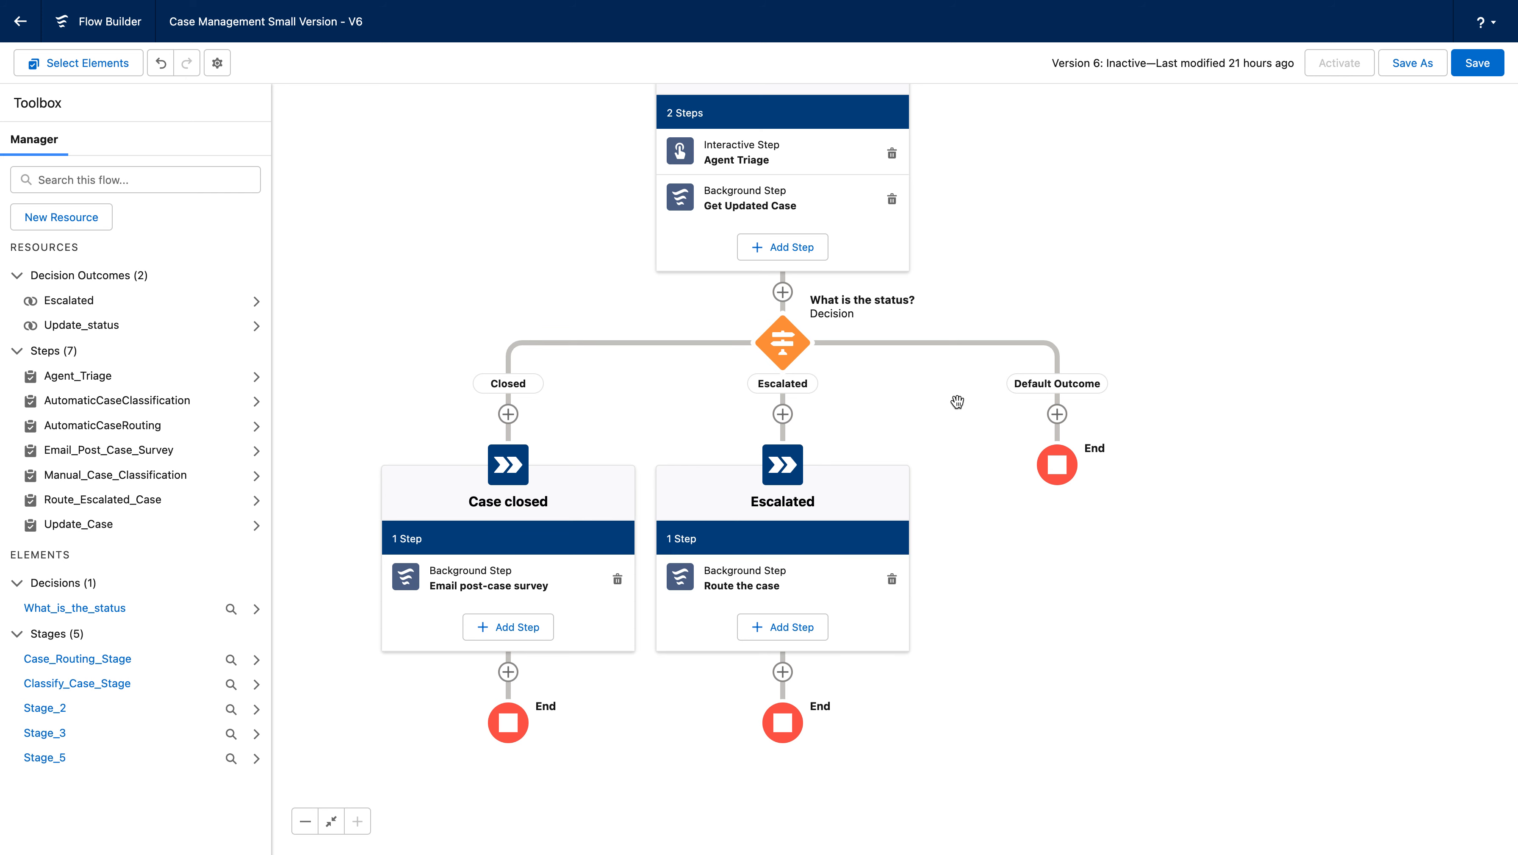
pyautogui.moveTo(957, 401); pyautogui.dragTo(954, 476)
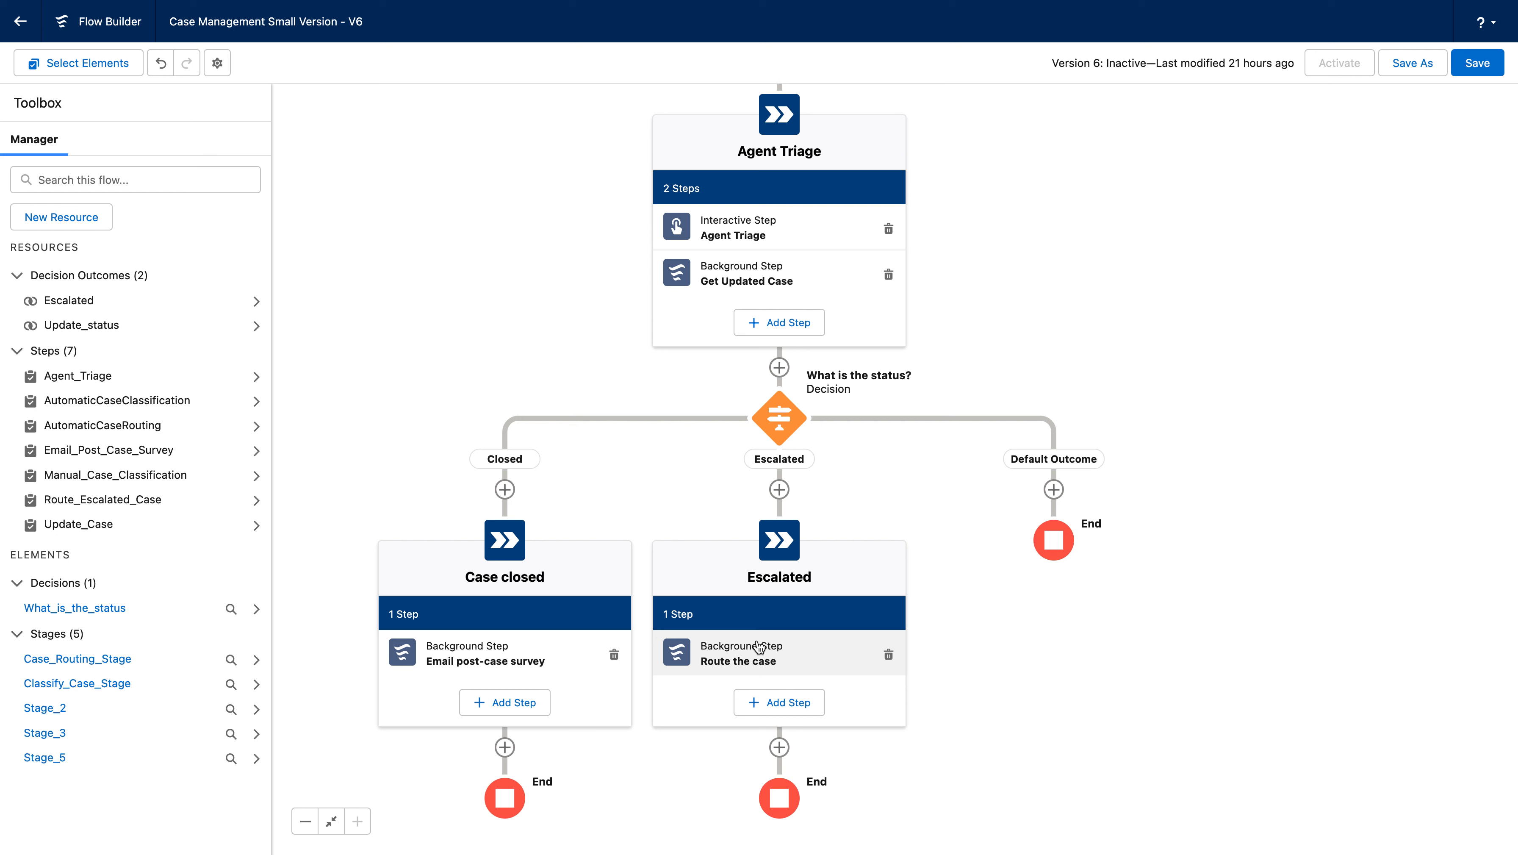
# Connect the end of the Escalated stage back to the Agent Triage stage.
pyautogui.click(779, 747)
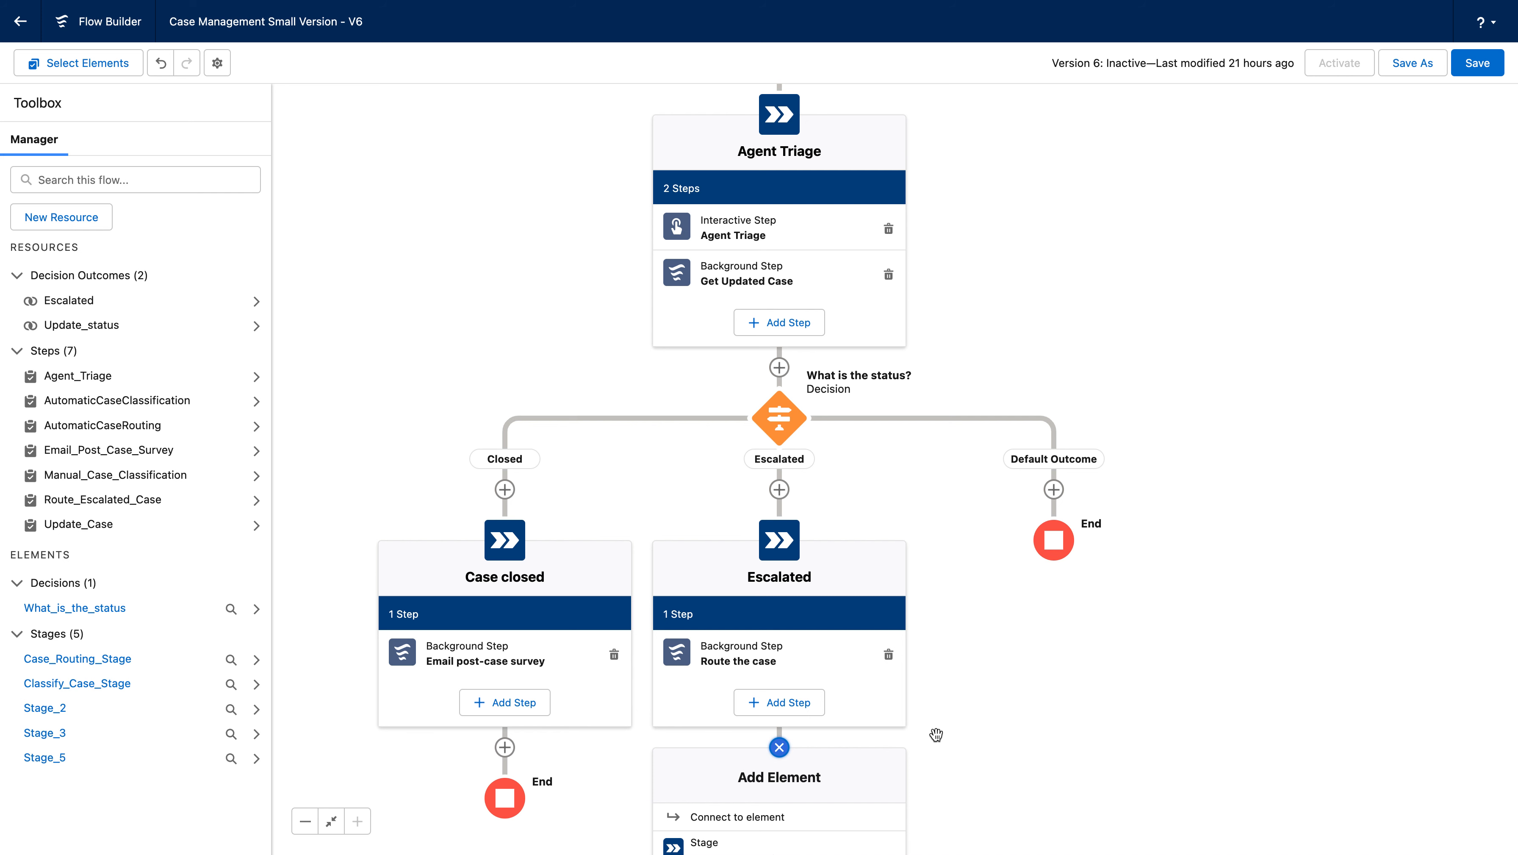
pyautogui.moveTo(936, 734); pyautogui.dragTo(942, 620)
pyautogui.click(790, 632)
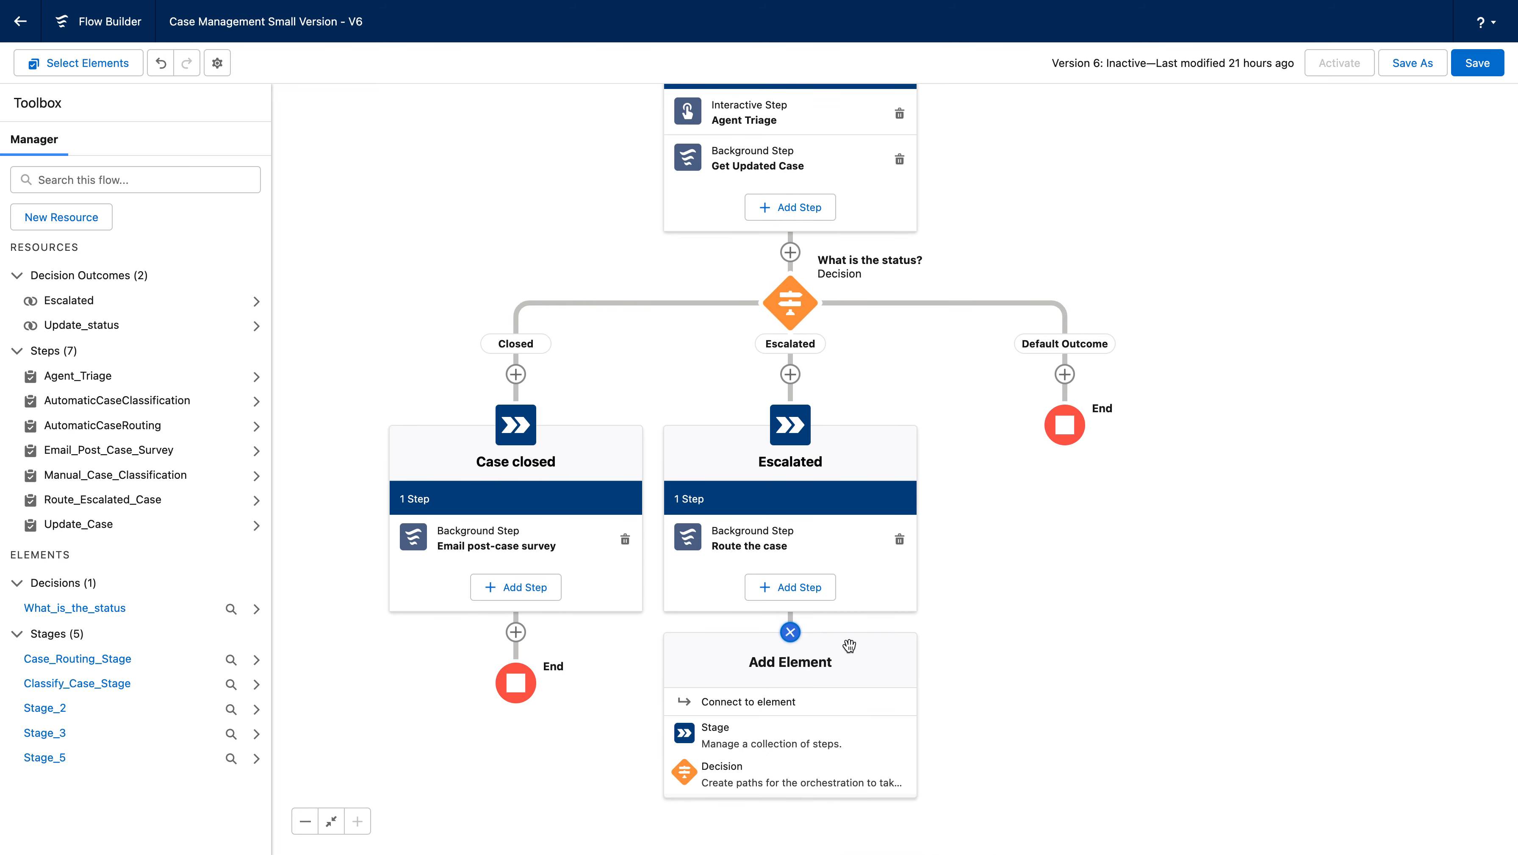
pyautogui.click(817, 715)
pyautogui.moveTo(1196, 704)
pyautogui.mouseDown()
pyautogui.moveTo(1152, 514)
pyautogui.moveTo(1158, 422)
pyautogui.mouseUp()
pyautogui.moveTo(1166, 618); pyautogui.dragTo(1185, 393)
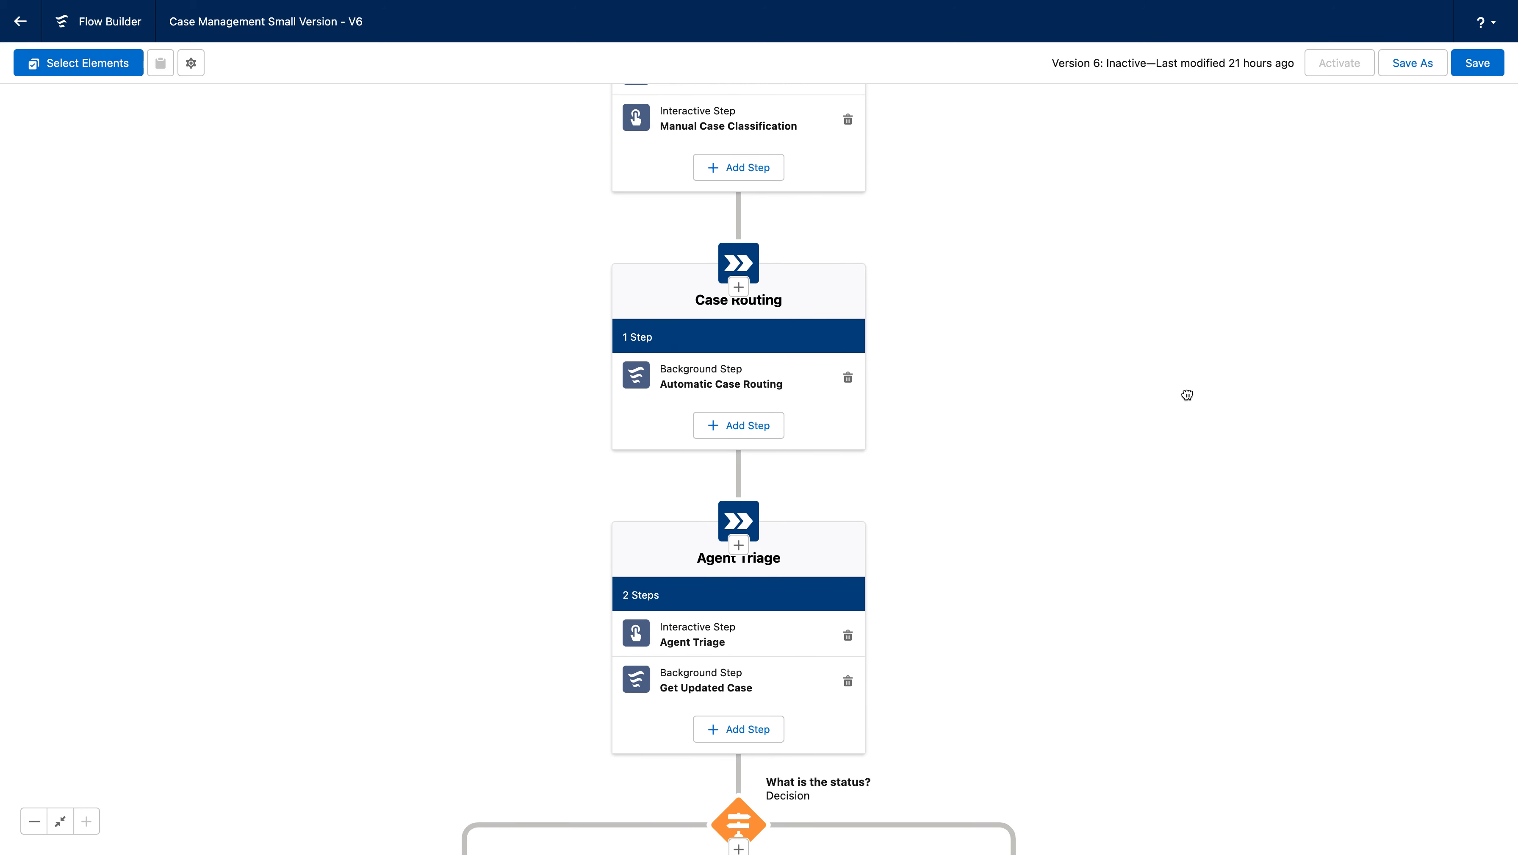
pyautogui.moveTo(1091, 684)
pyautogui.mouseDown()
pyautogui.moveTo(1162, 416)
pyautogui.moveTo(1180, 443)
pyautogui.mouseUp()
pyautogui.moveTo(1305, 587); pyautogui.dragTo(1212, 577)
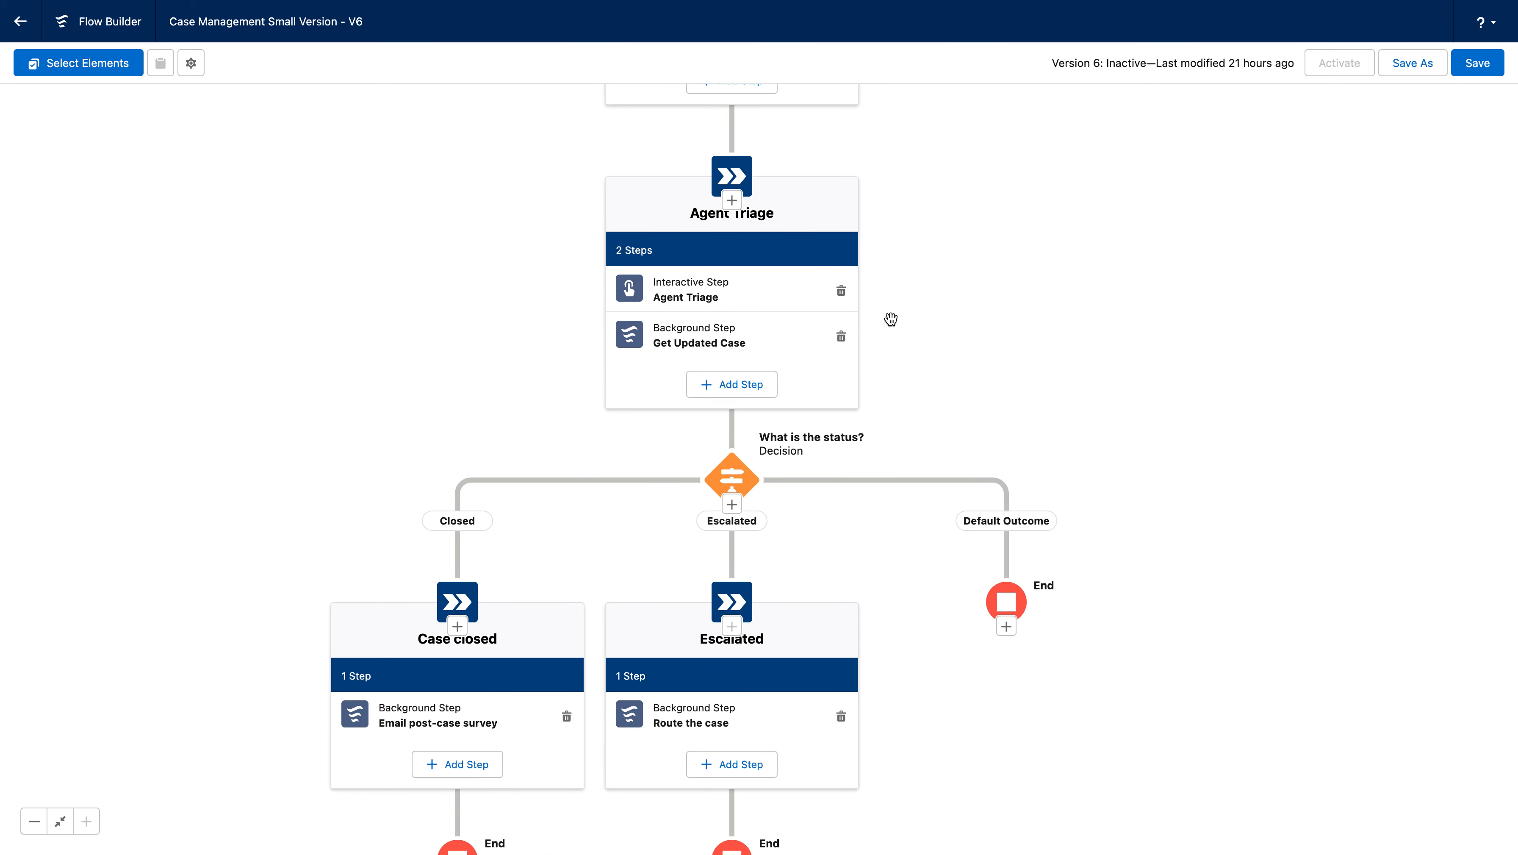
pyautogui.click(733, 202)
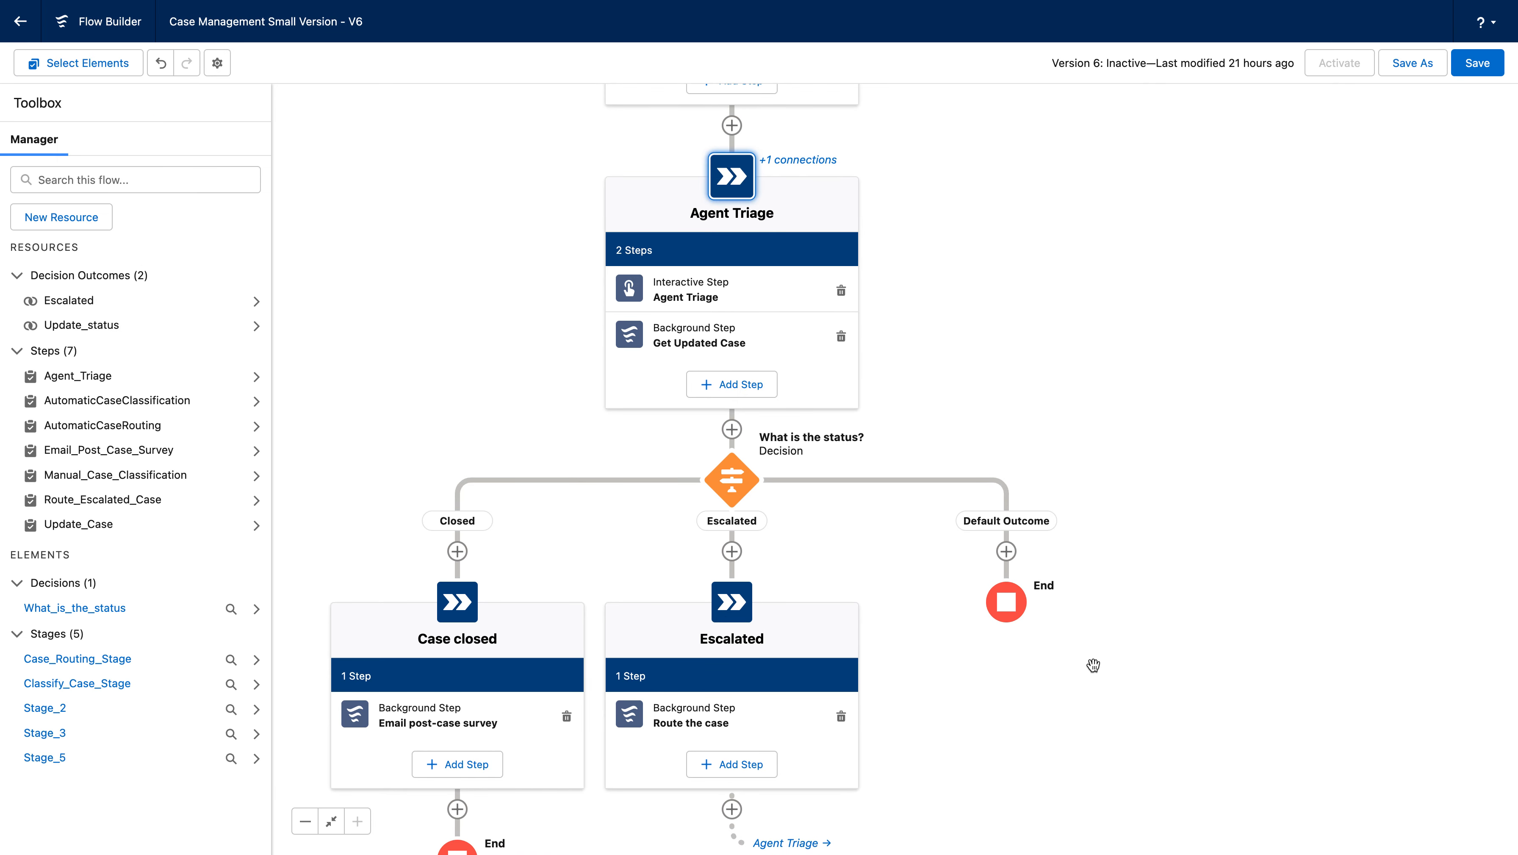
pyautogui.moveTo(1091, 662); pyautogui.dragTo(1047, 555)
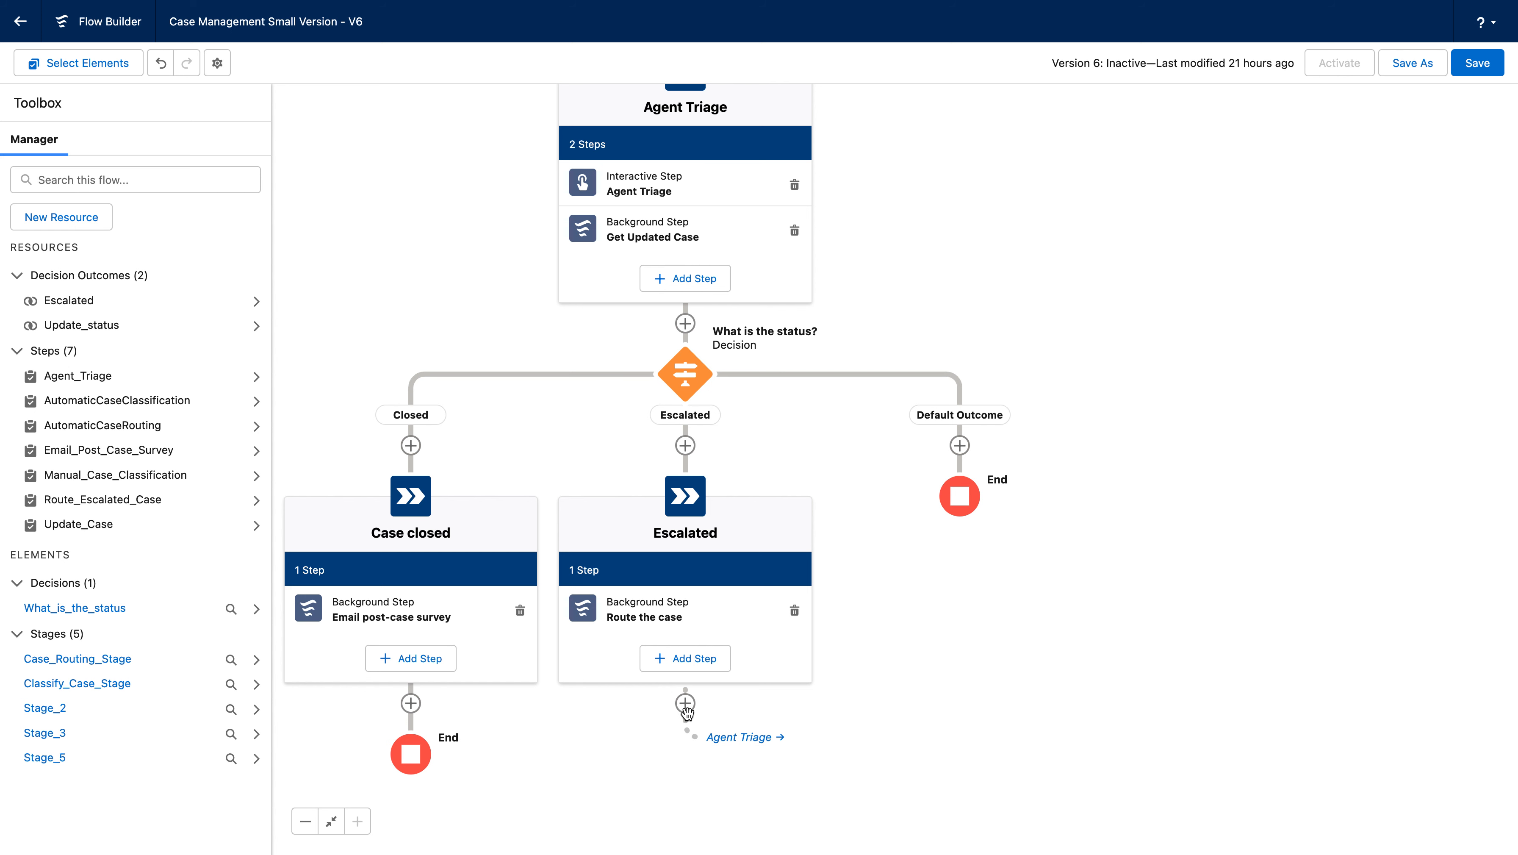
pyautogui.moveTo(1099, 568); pyautogui.dragTo(1088, 677)
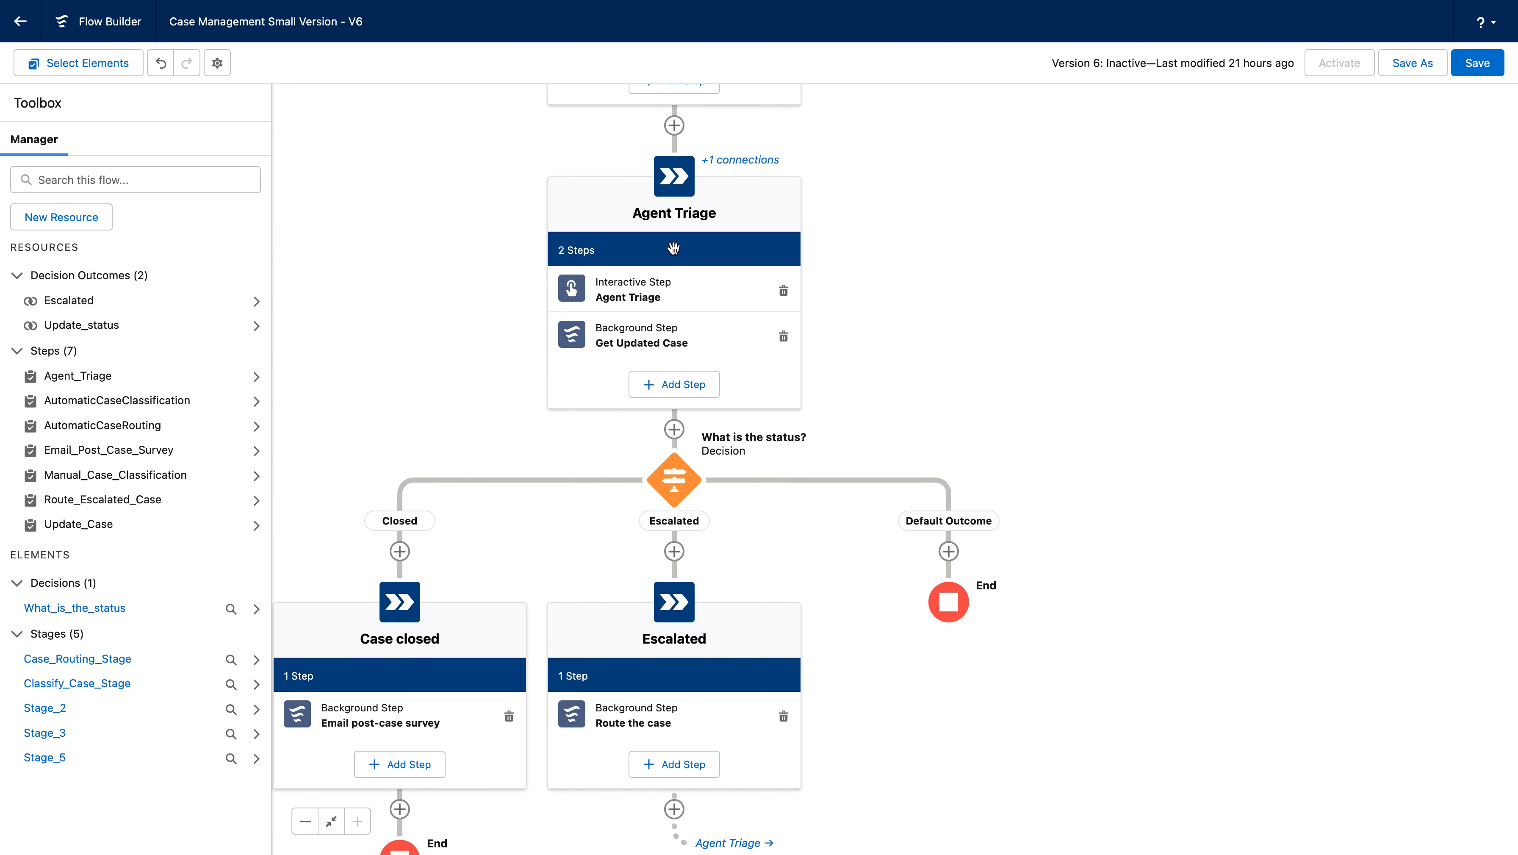